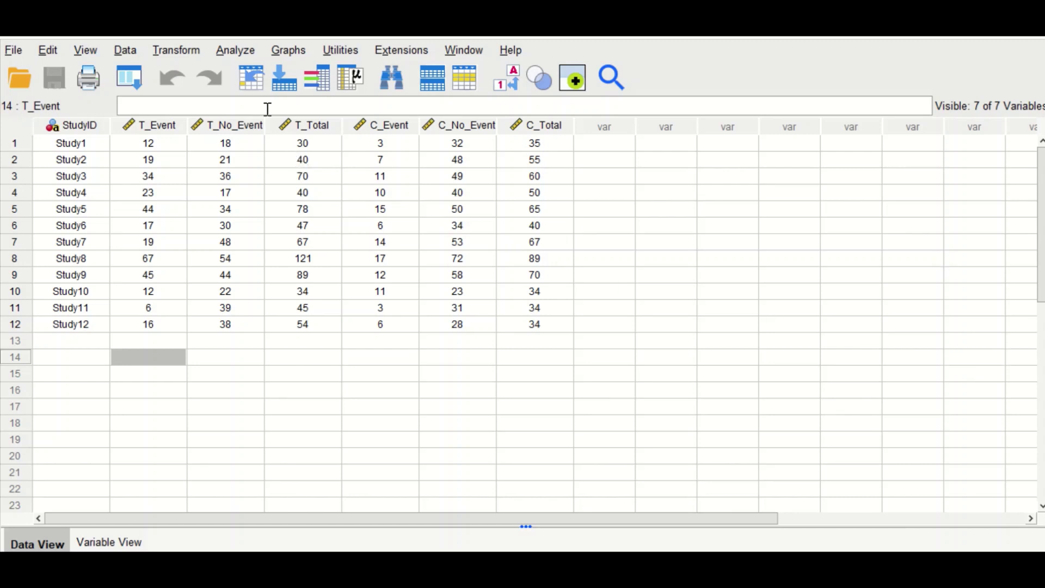
Start a raw-data meta-analysis for binary outcomes and assign the StudyID variable as the study ID.
click(248, 51)
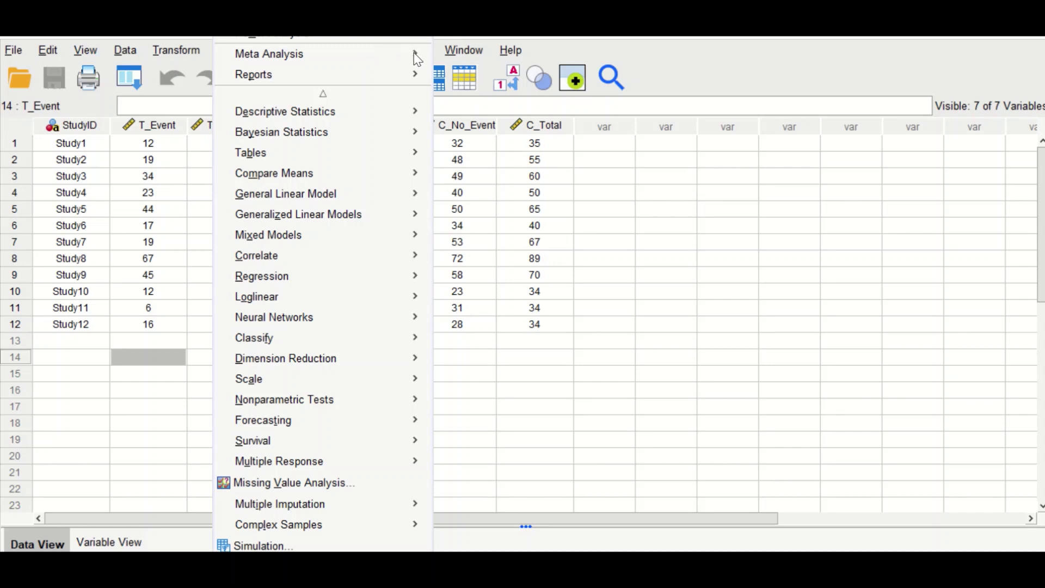
click(279, 53)
click(508, 54)
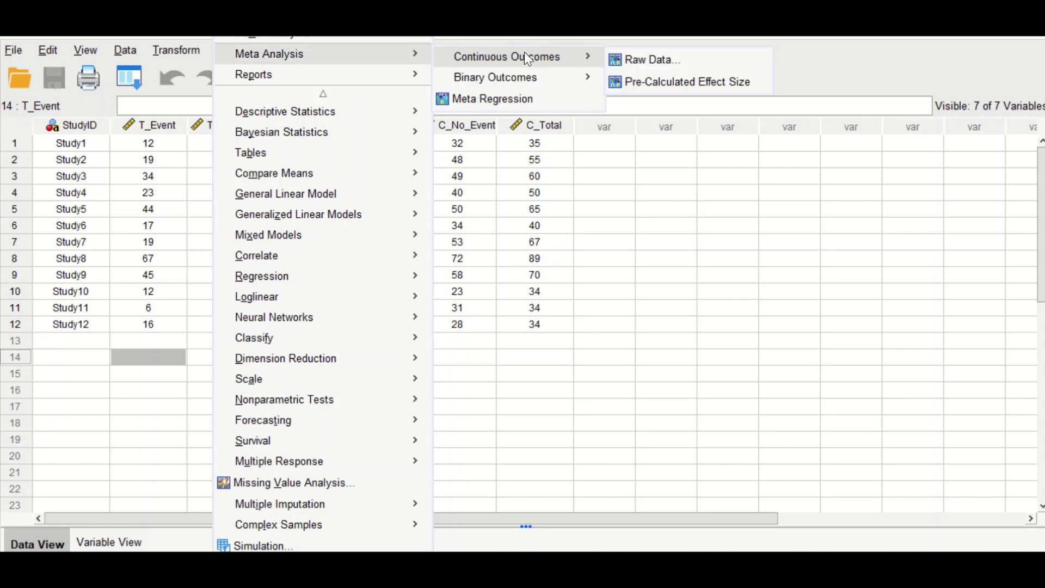
mouse_move(536, 79)
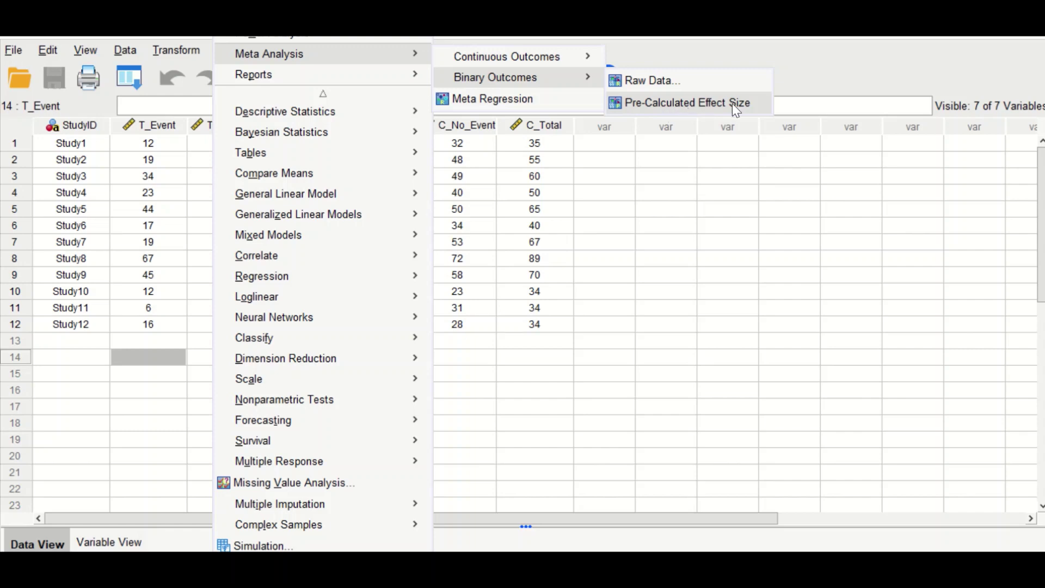
click(665, 79)
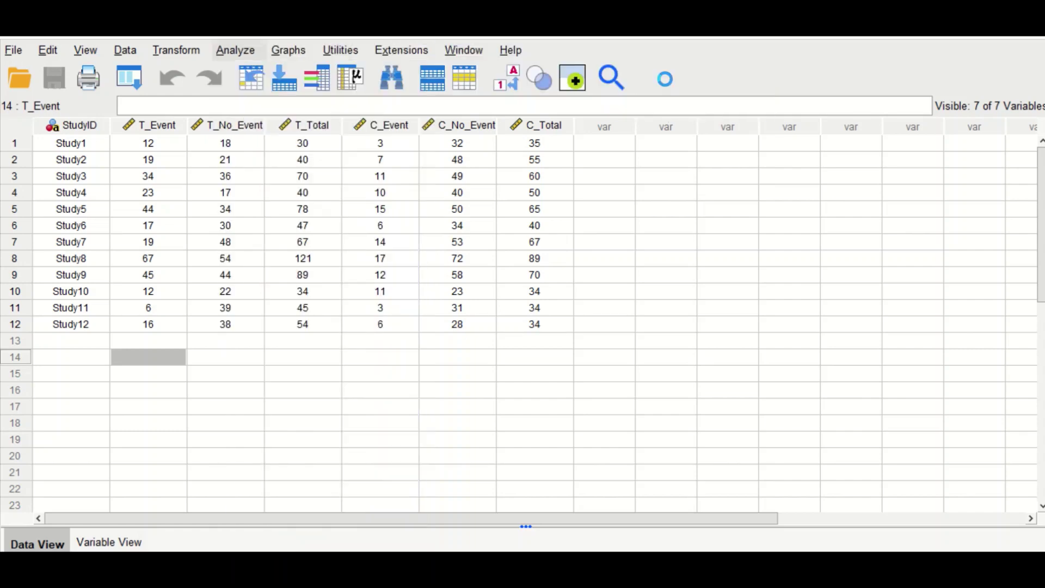
drag(544, 94, 439, 55)
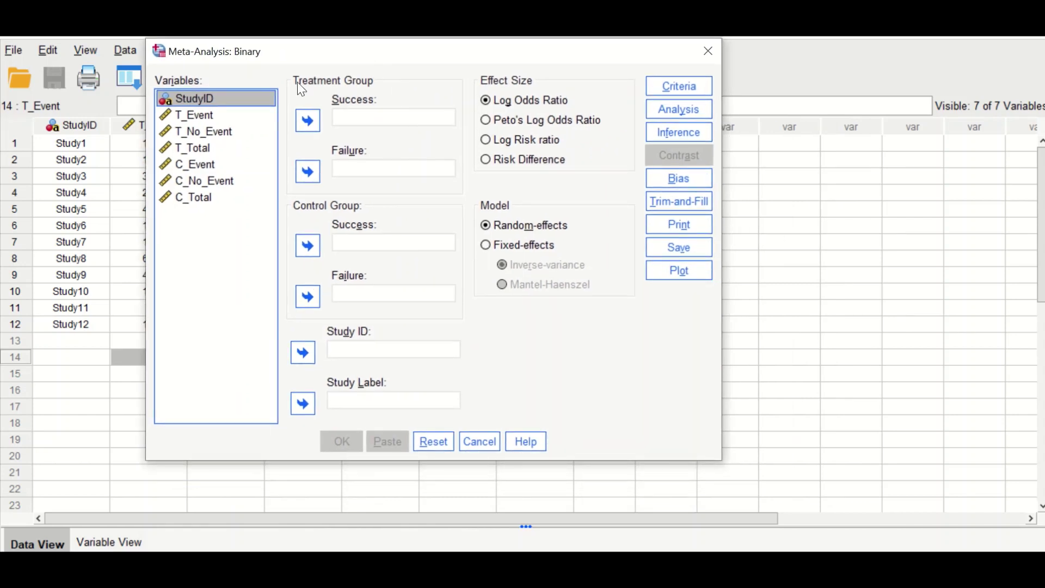
drag(308, 52, 275, 65)
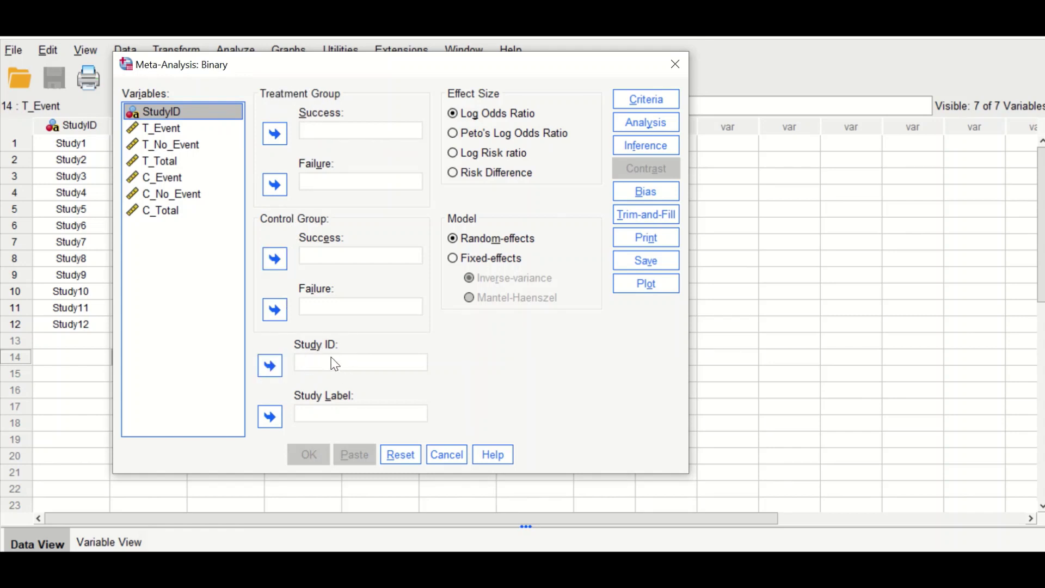
click(271, 368)
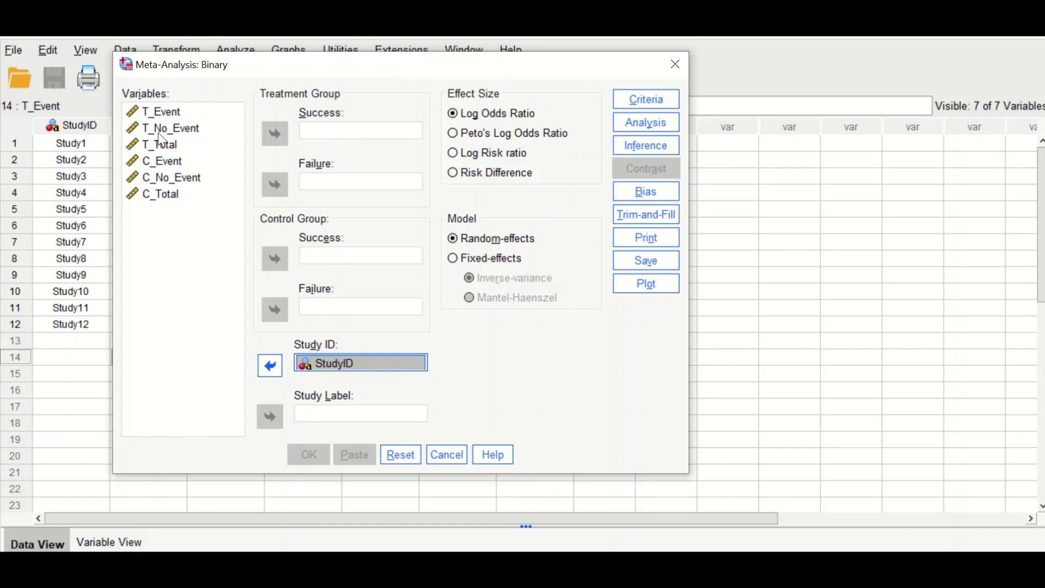
Assign T_Event as the treatment group's success variable and T_No_Event as its failure variable.
click(175, 115)
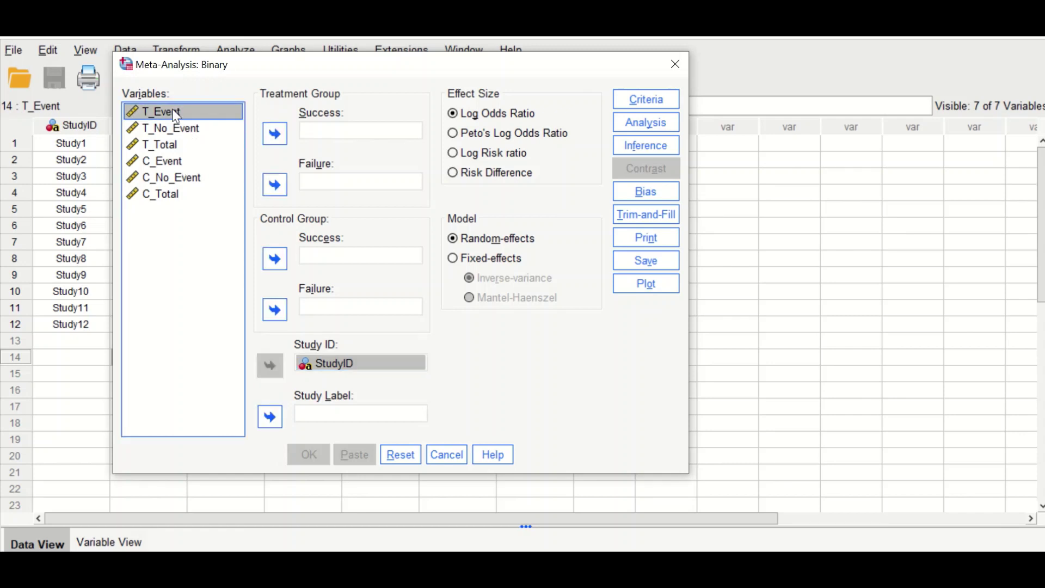
click(276, 139)
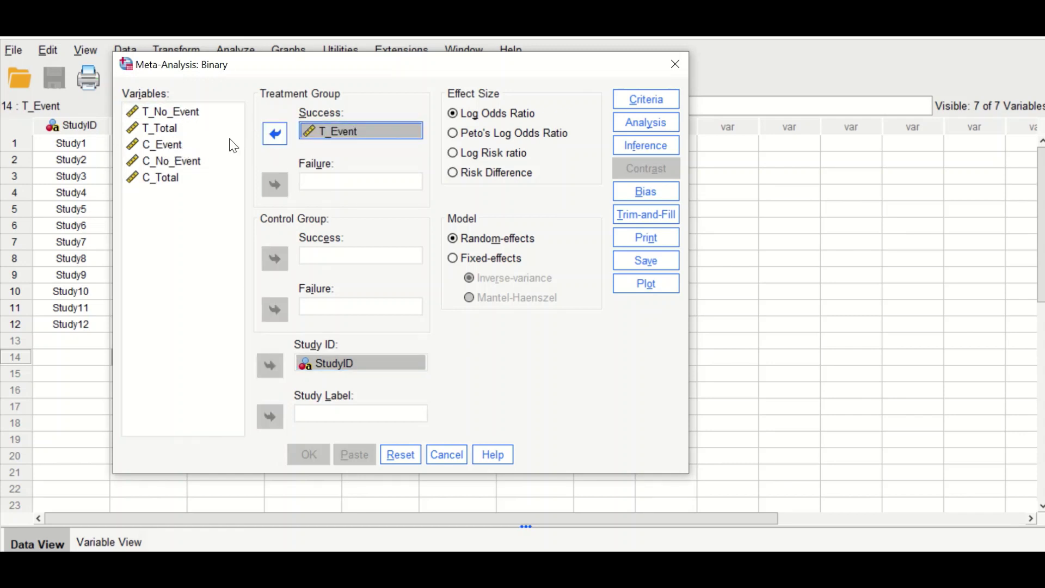
click(180, 113)
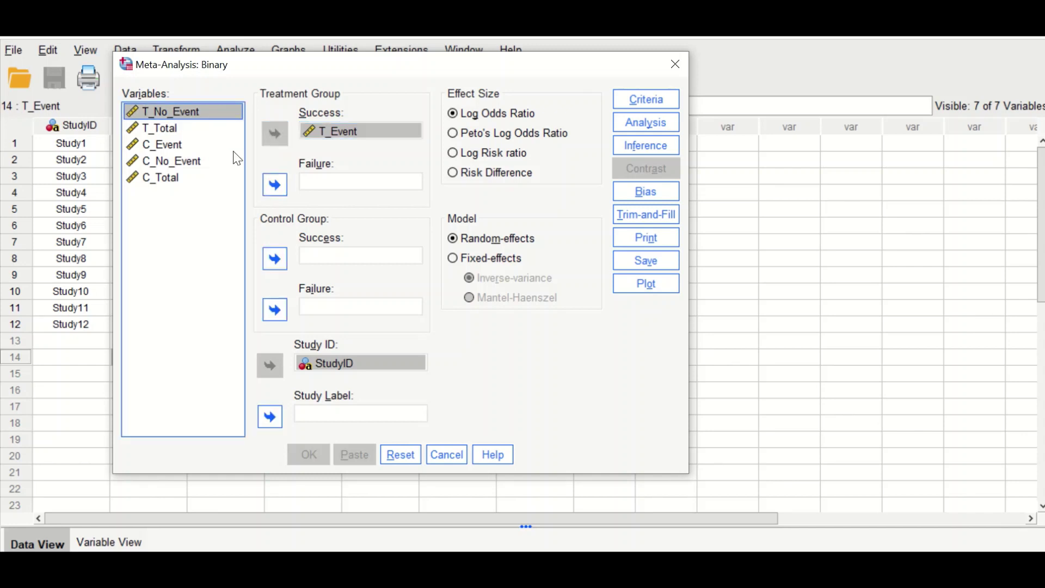
click(274, 185)
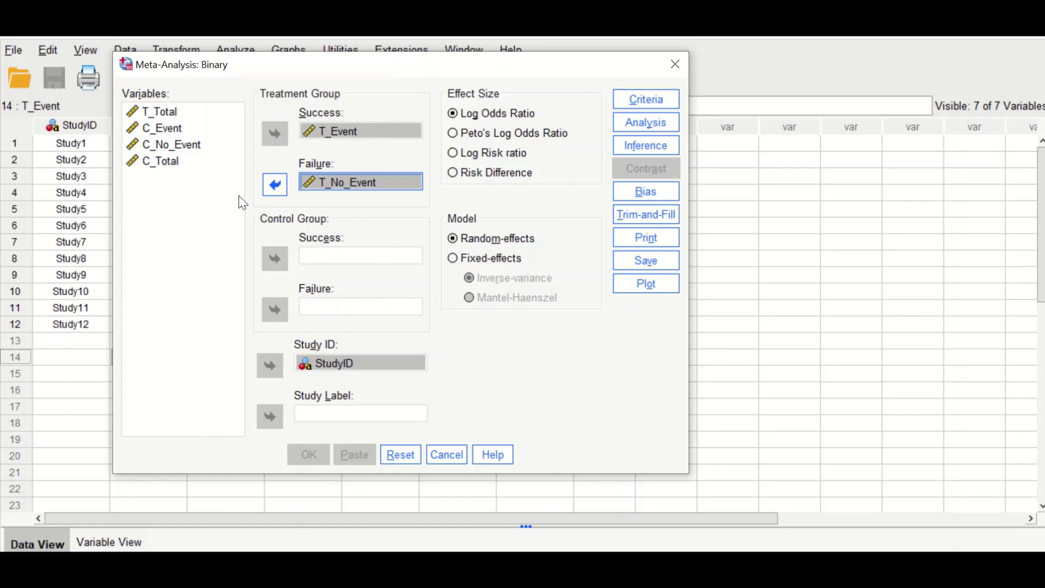
Assign C_Event and C_No_Event as the control group's success and failure variables, and choose Log Risk ratio as the effect size.
click(174, 130)
click(274, 259)
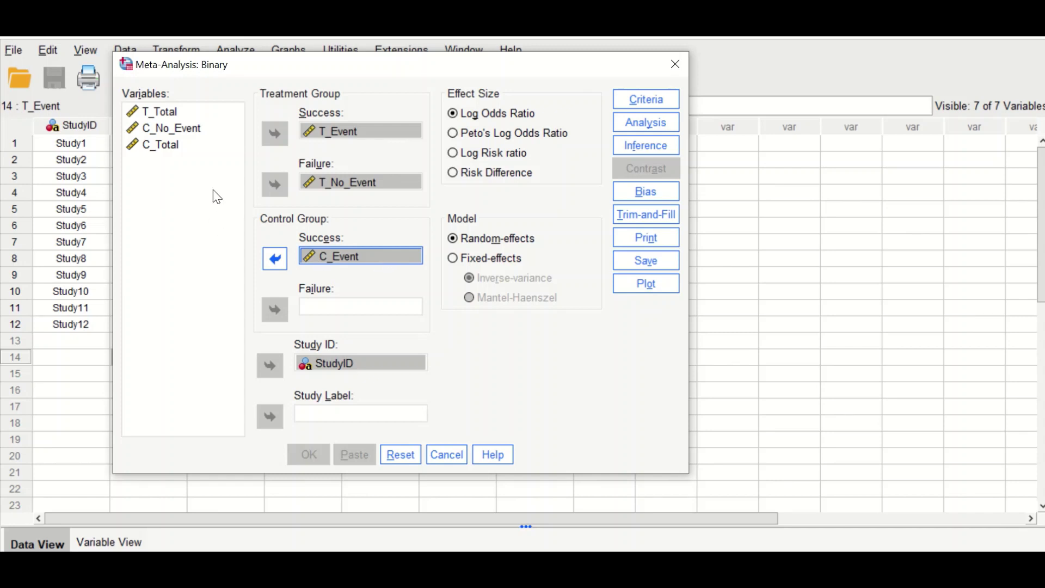
click(179, 131)
click(275, 309)
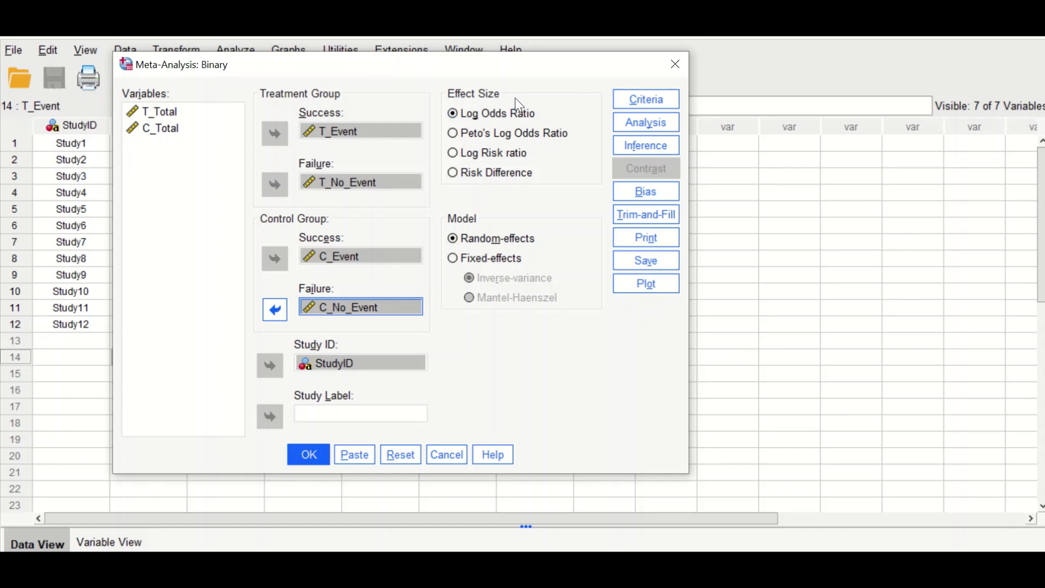
click(452, 154)
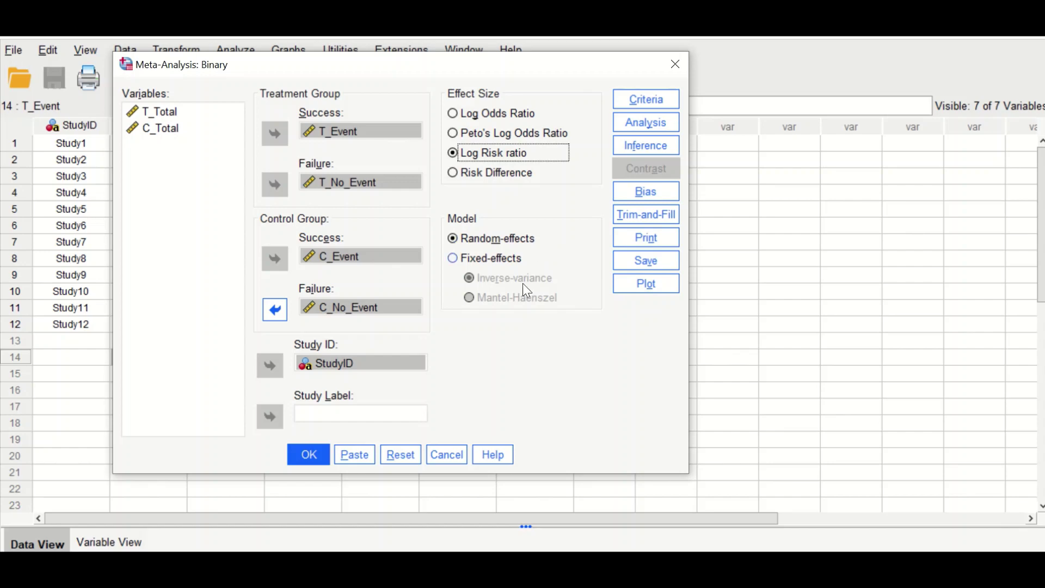
Review the Criteria, Analysis, Inference, Bias and Trim-and-Fill settings of the binary meta-analysis without changing them.
click(640, 97)
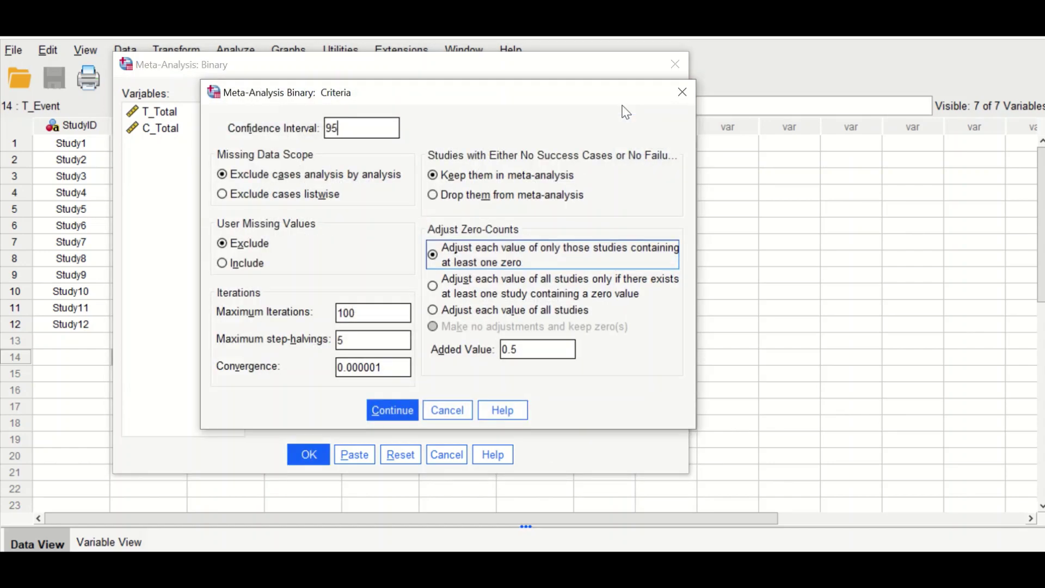
click(680, 90)
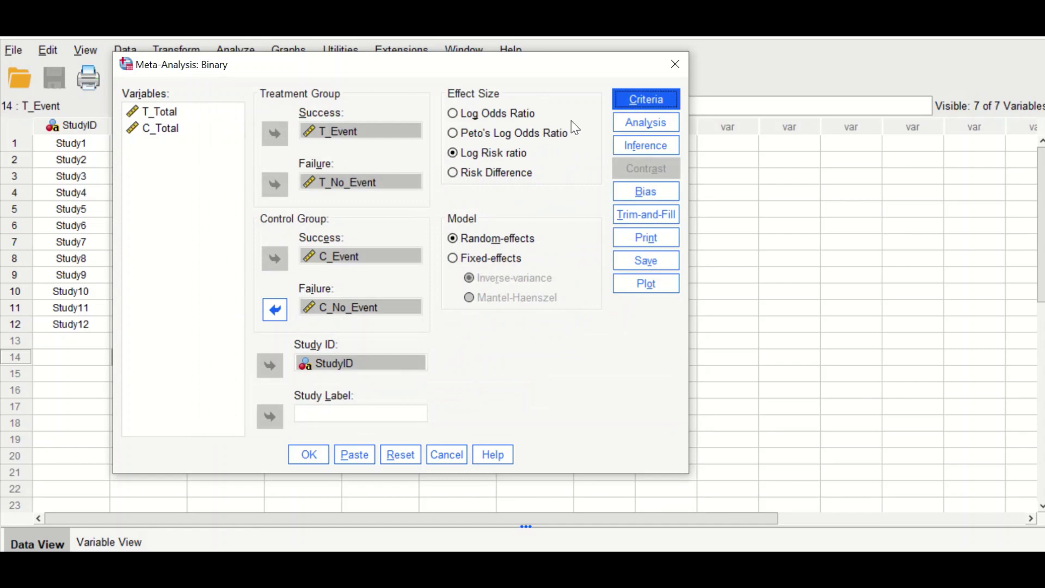
click(649, 119)
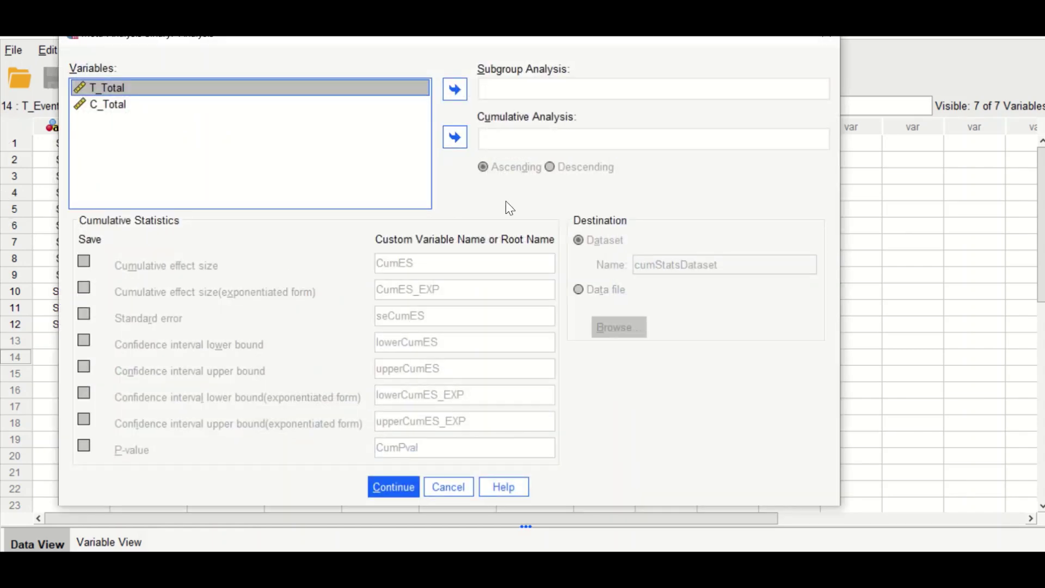
drag(556, 43, 534, 87)
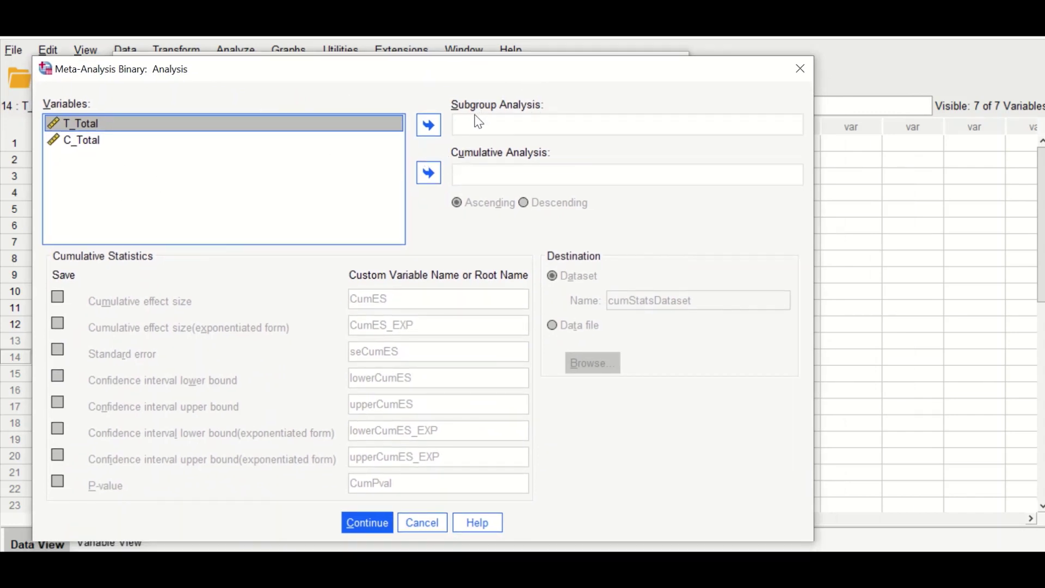
click(800, 70)
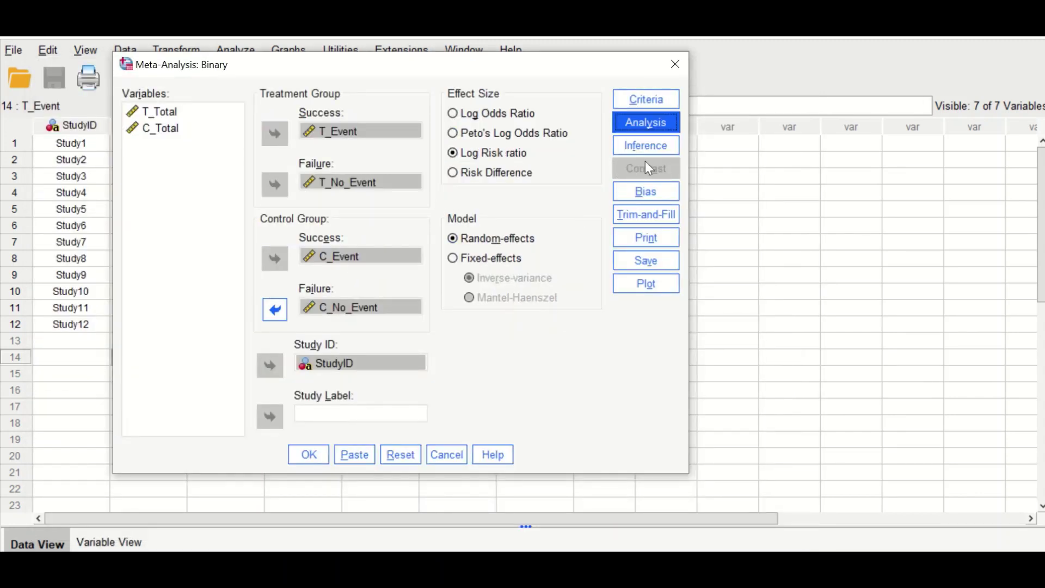
click(646, 145)
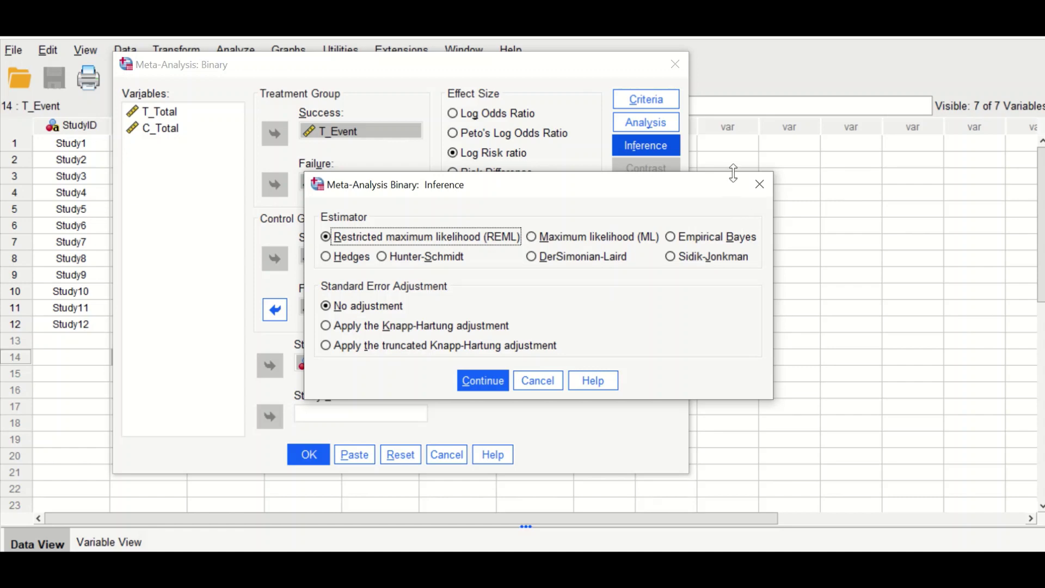
click(756, 191)
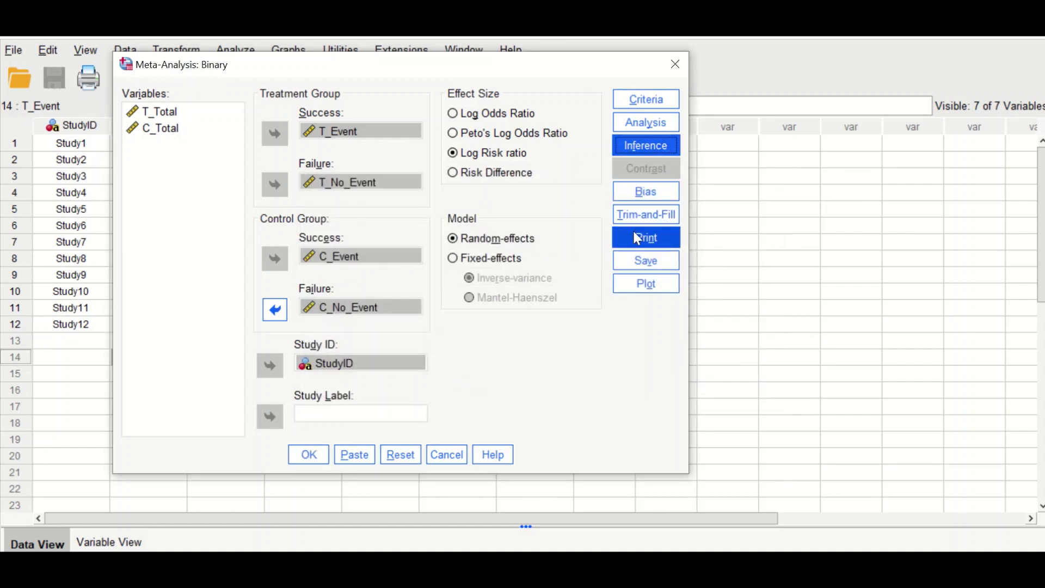
click(652, 192)
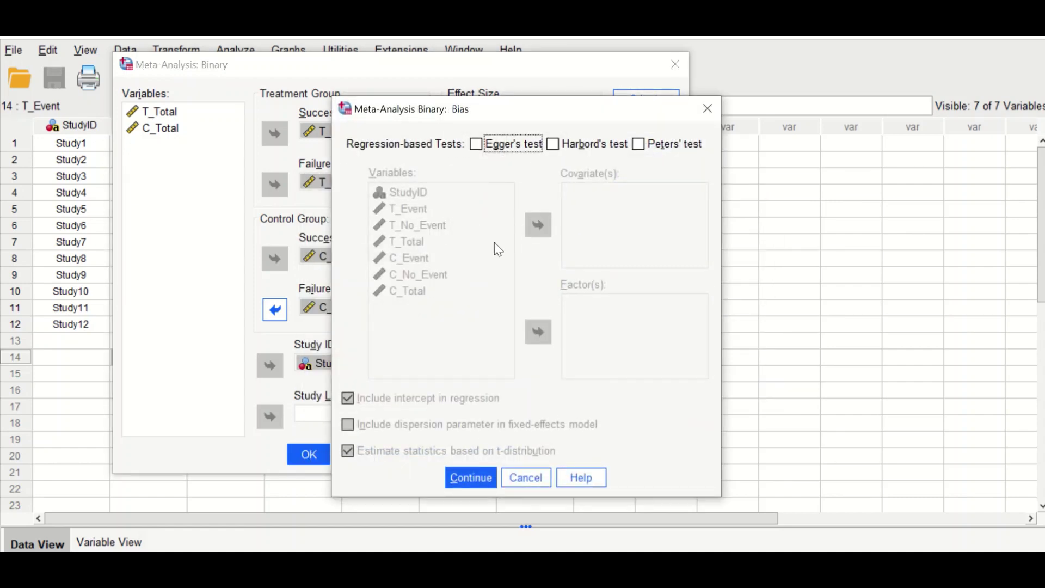
click(710, 114)
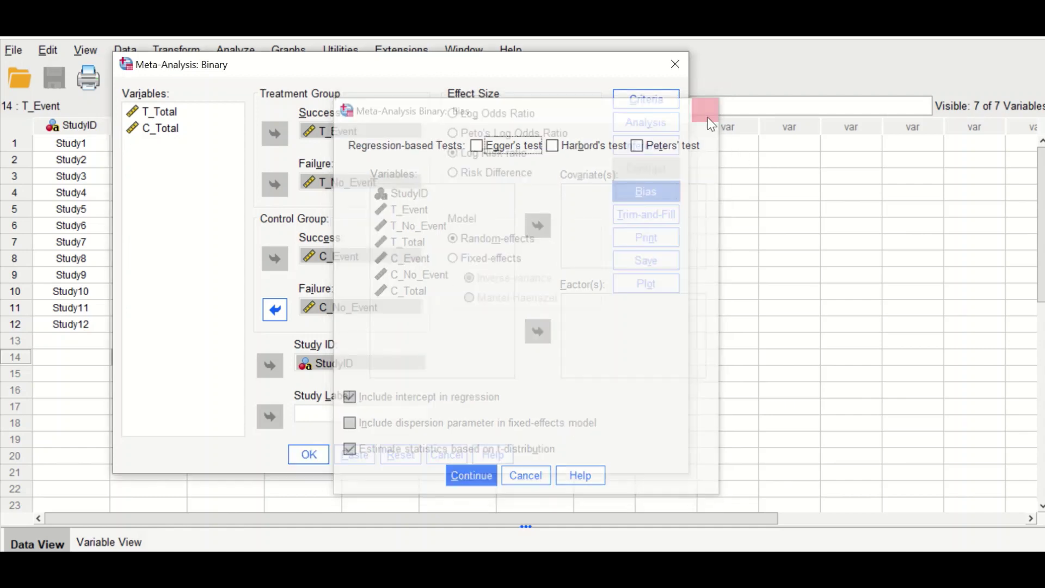
click(645, 214)
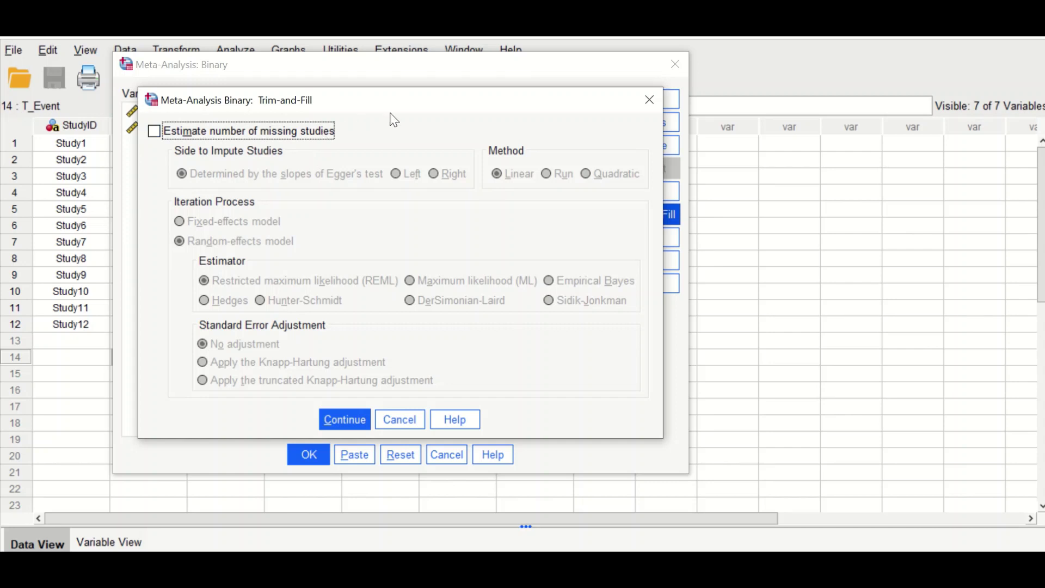
click(645, 111)
Print the test of homogeneity, heterogeneity measures, individual study effect sizes and random-effects prediction interval, and review the options for saving individual study statistics.
click(632, 237)
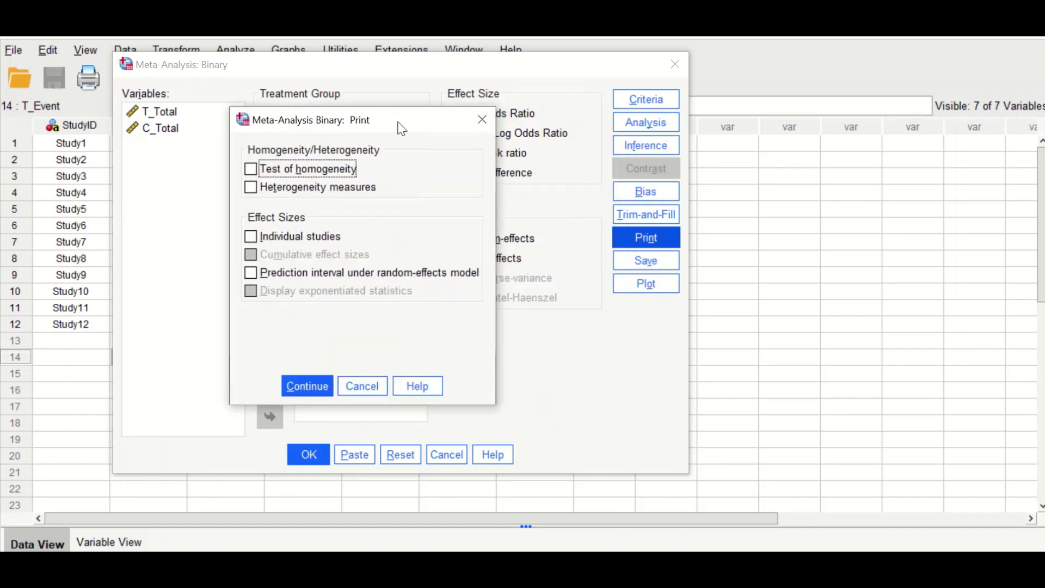
drag(401, 129, 397, 126)
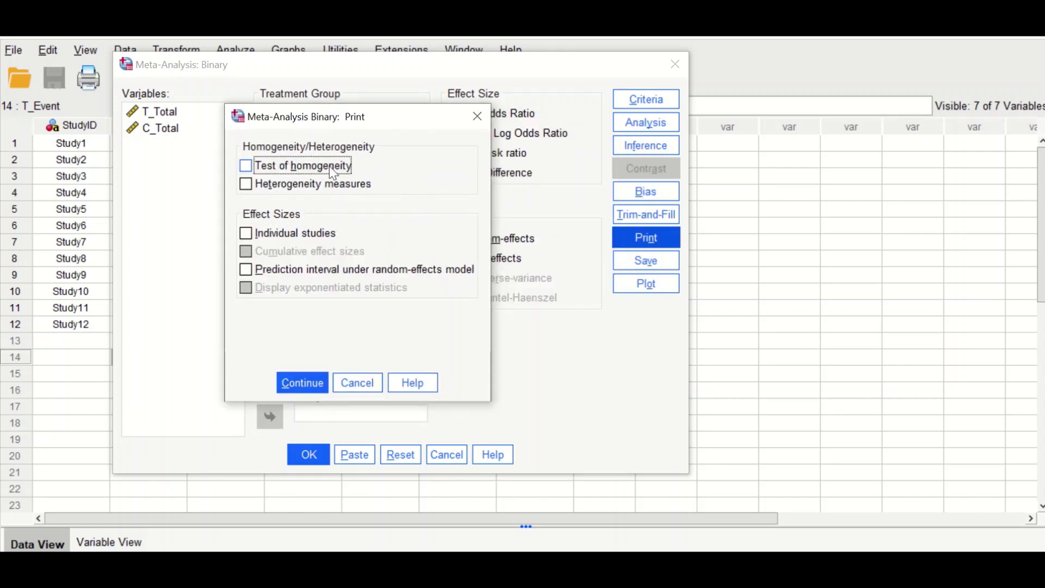
click(299, 169)
click(280, 187)
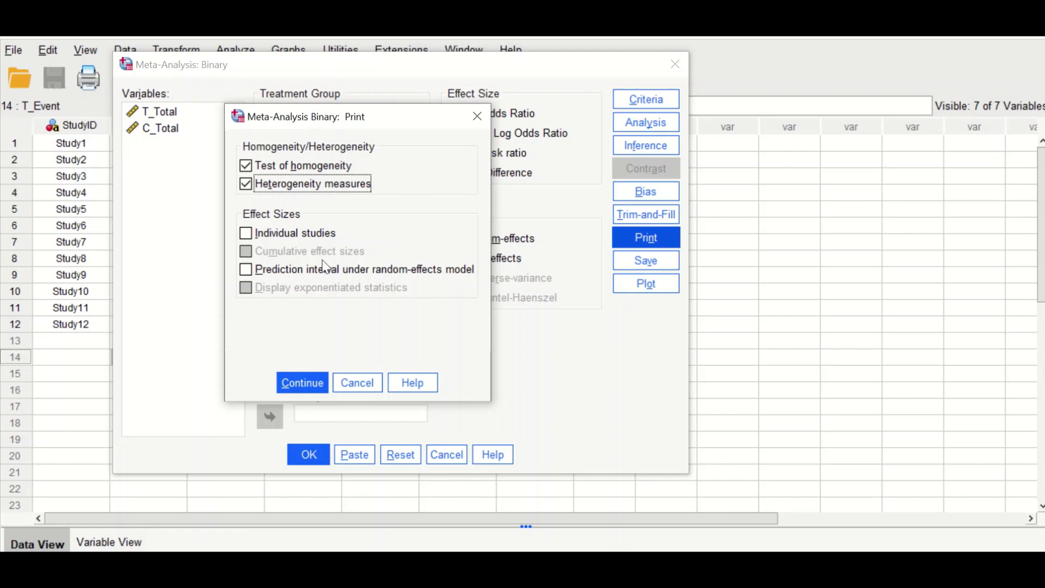
click(268, 235)
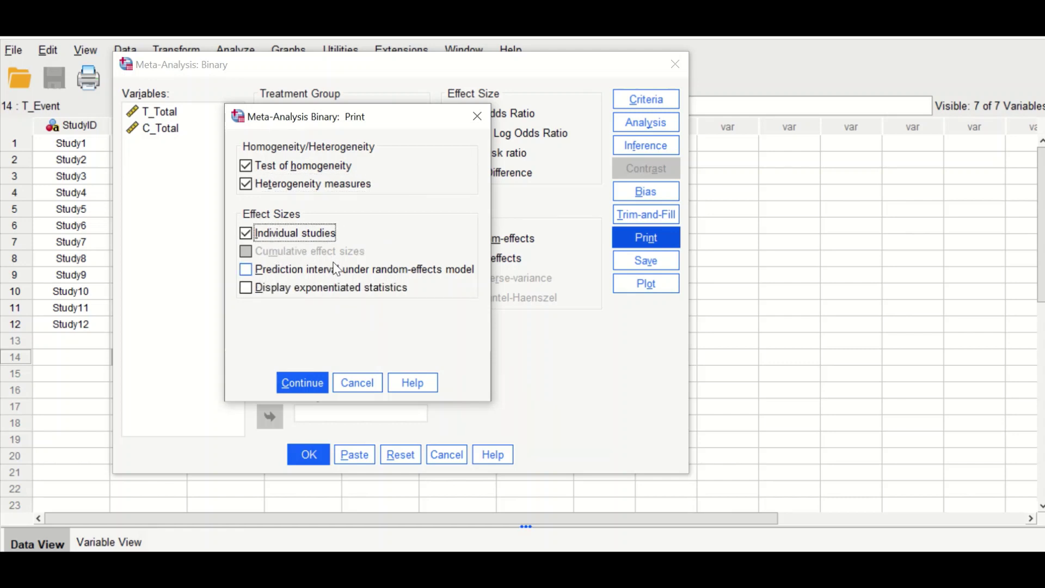
click(258, 277)
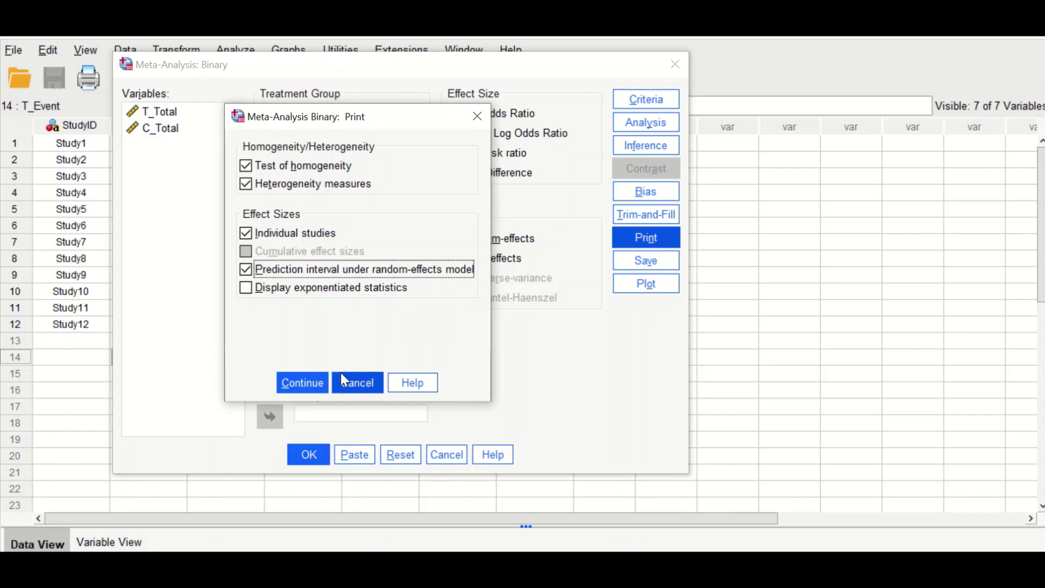
click(291, 382)
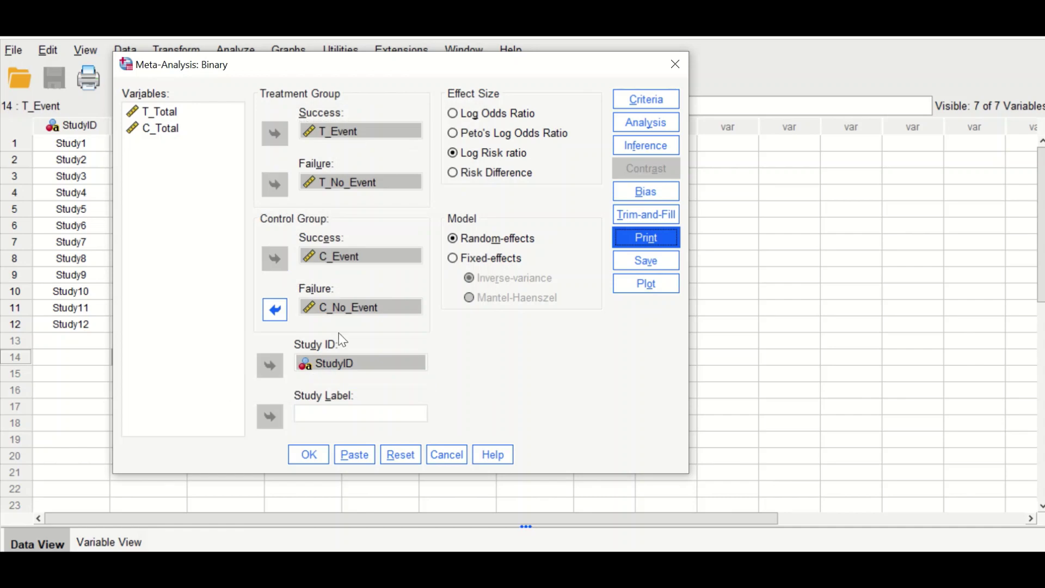
click(647, 264)
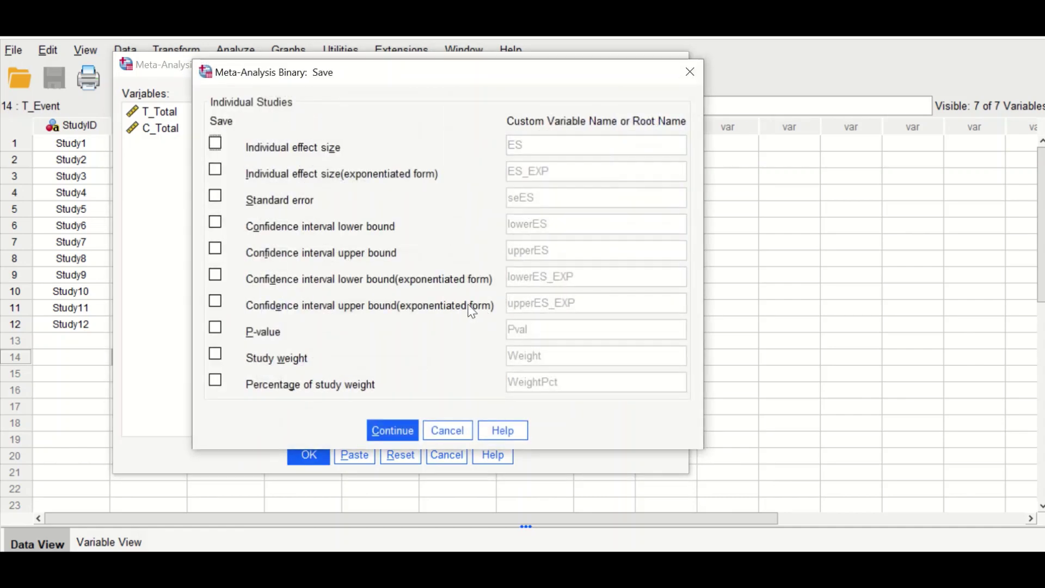
click(390, 436)
Enable the forest plot with effect size, standard error, confidence interval limits, P-value and weight as display columns.
click(643, 285)
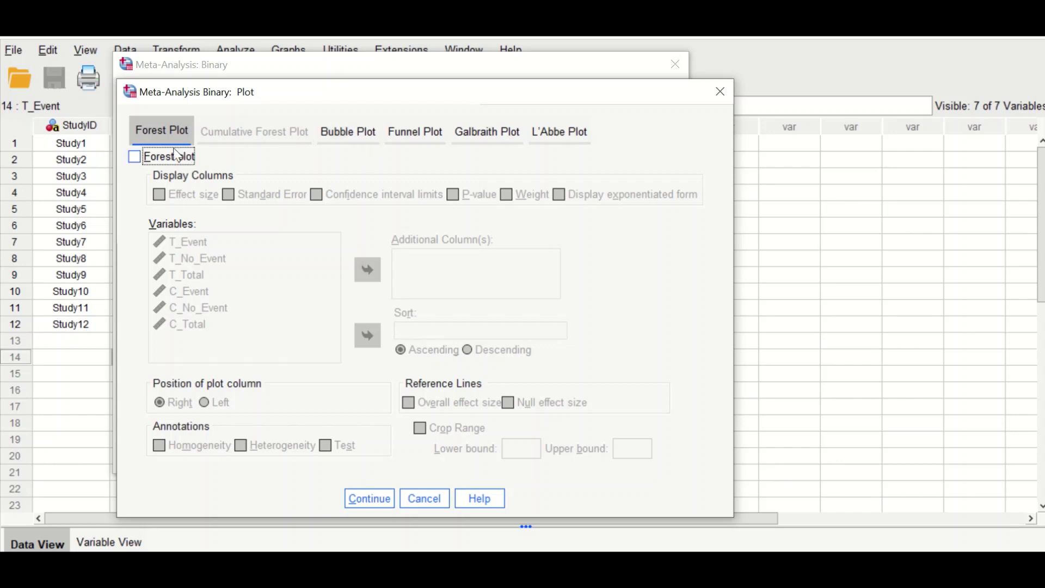
click(133, 157)
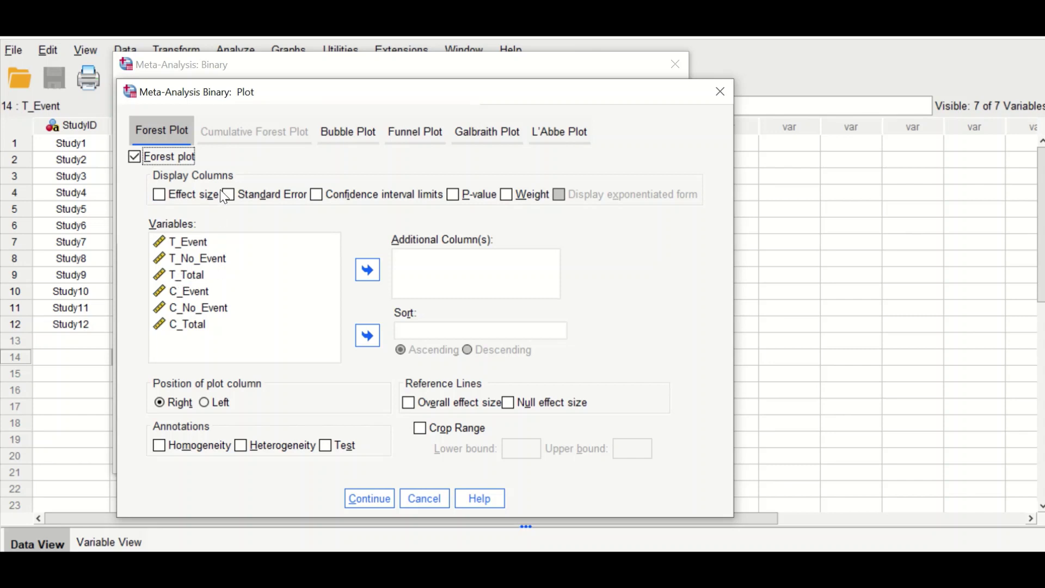
click(161, 196)
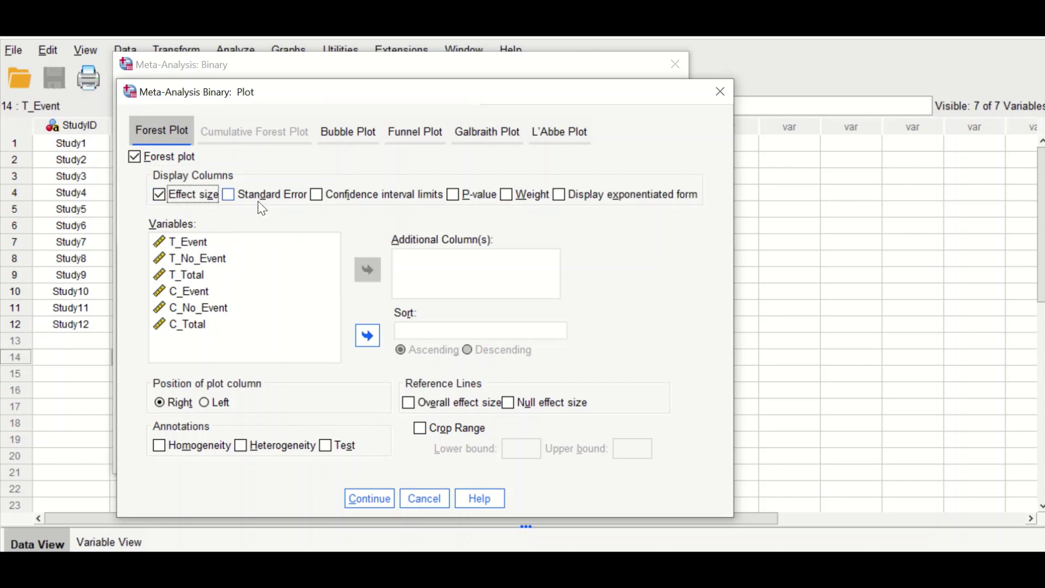
click(231, 195)
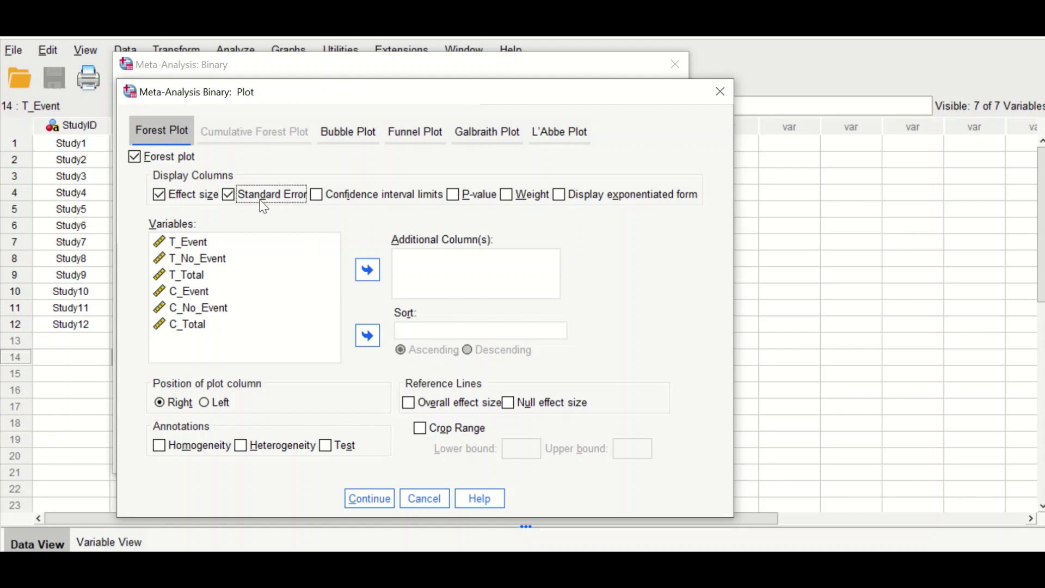
click(318, 198)
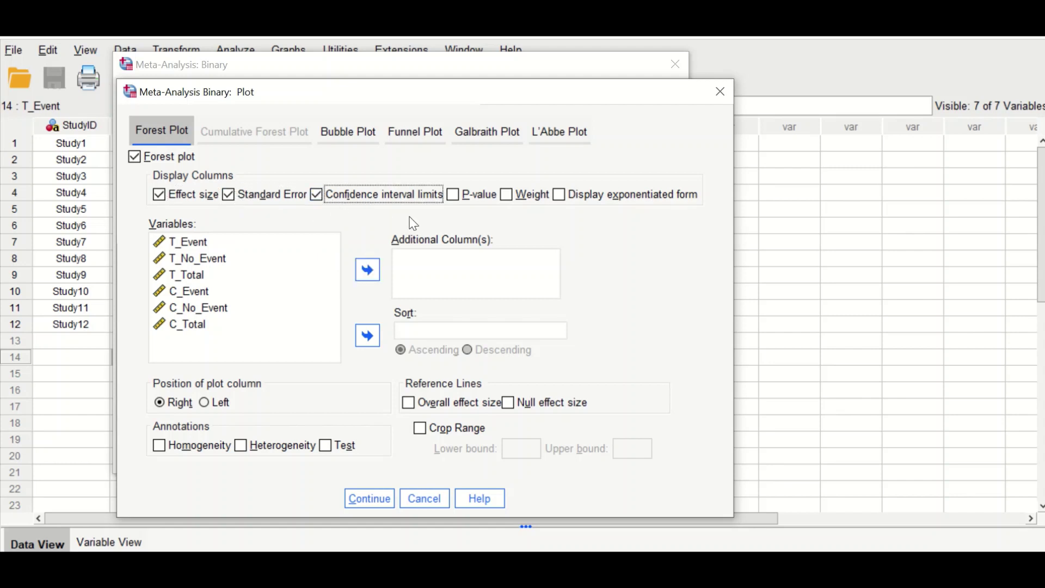
click(453, 196)
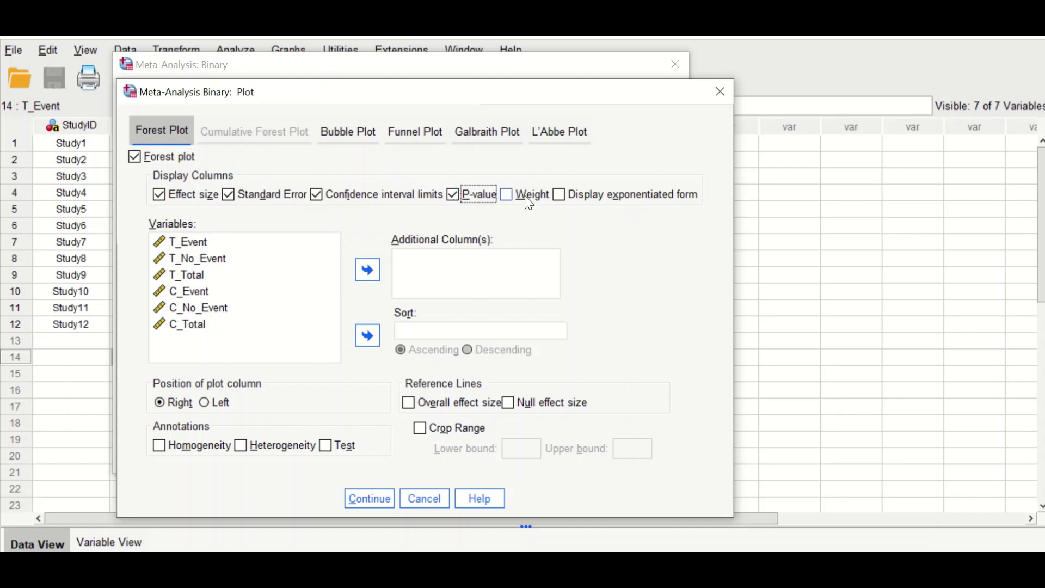
click(506, 191)
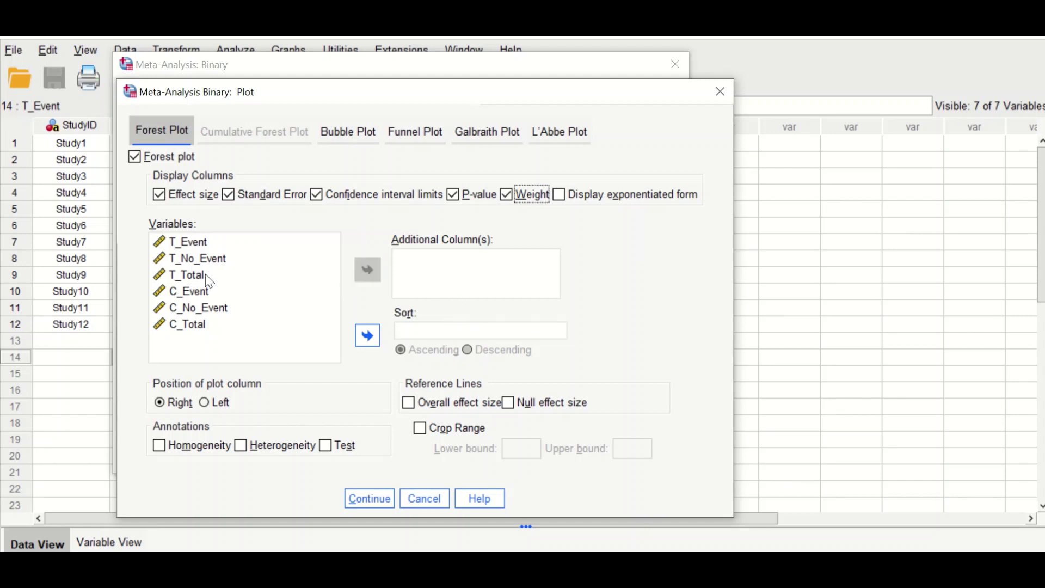
Add T_Event, T_No_Event, T_Total, C_Event, C_No_Event and C_Total as additional columns of the forest plot.
click(202, 242)
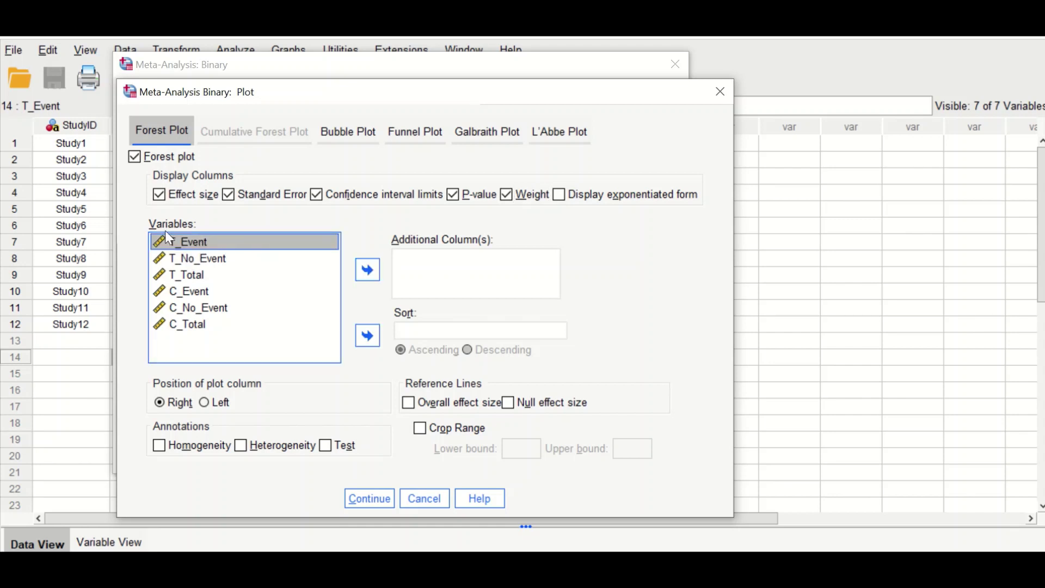
shift+click(207, 256)
shift+click(198, 276)
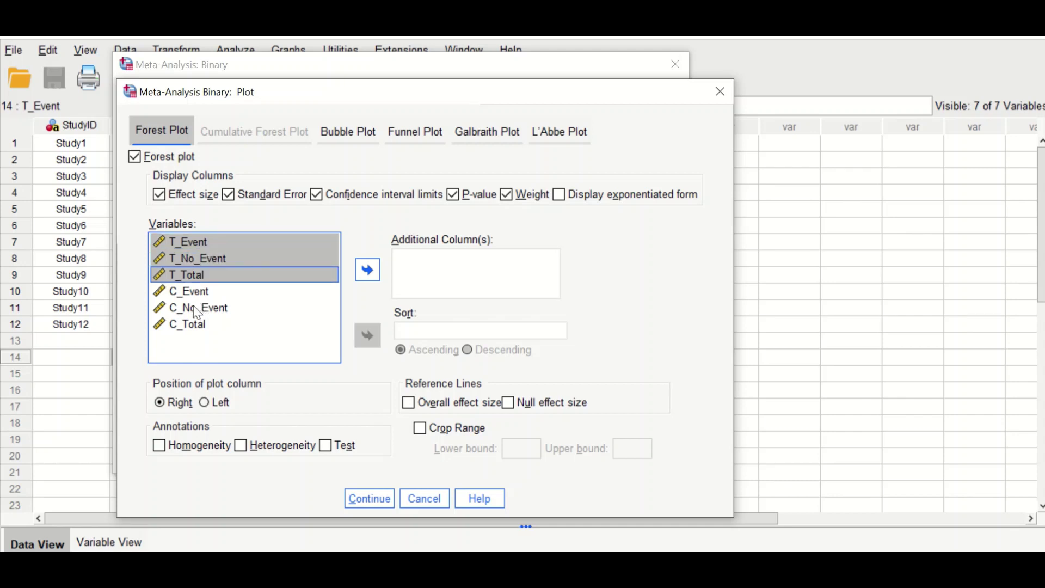
shift+click(196, 292)
shift+click(194, 309)
shift+click(199, 327)
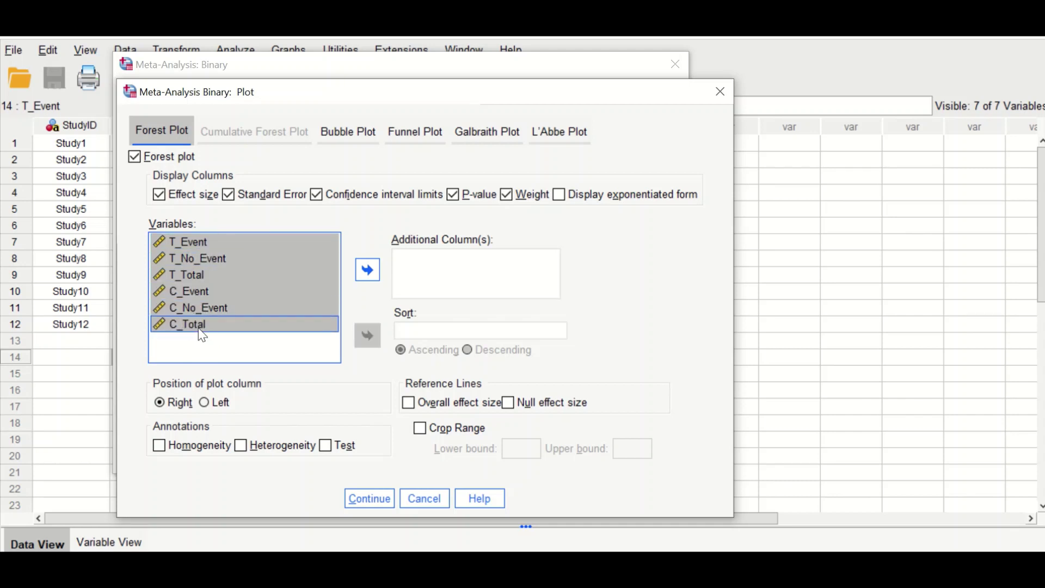
click(366, 279)
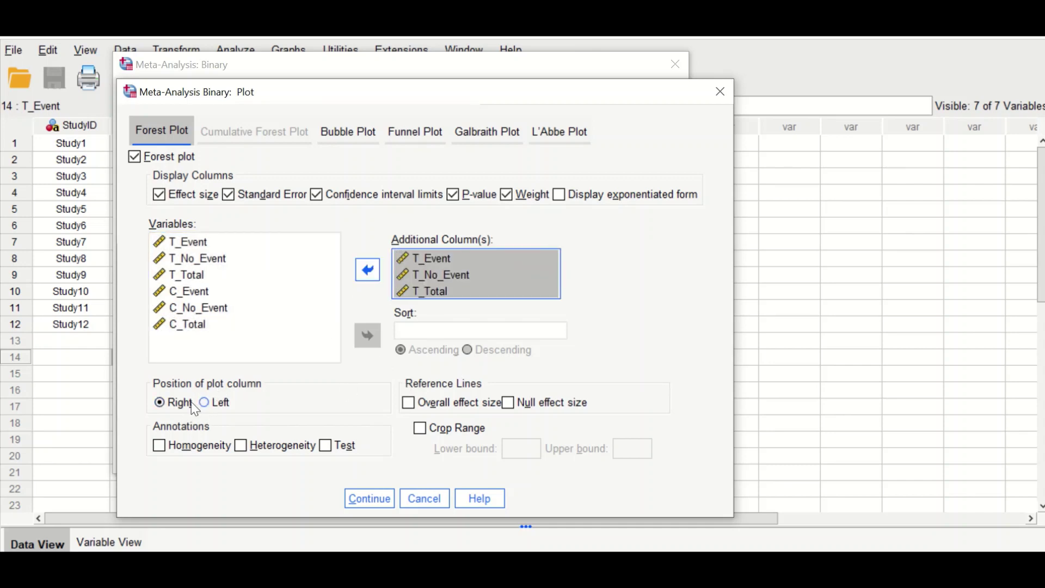
Annotate the forest plot with the homogeneity, heterogeneity and test statistics.
click(156, 443)
click(252, 445)
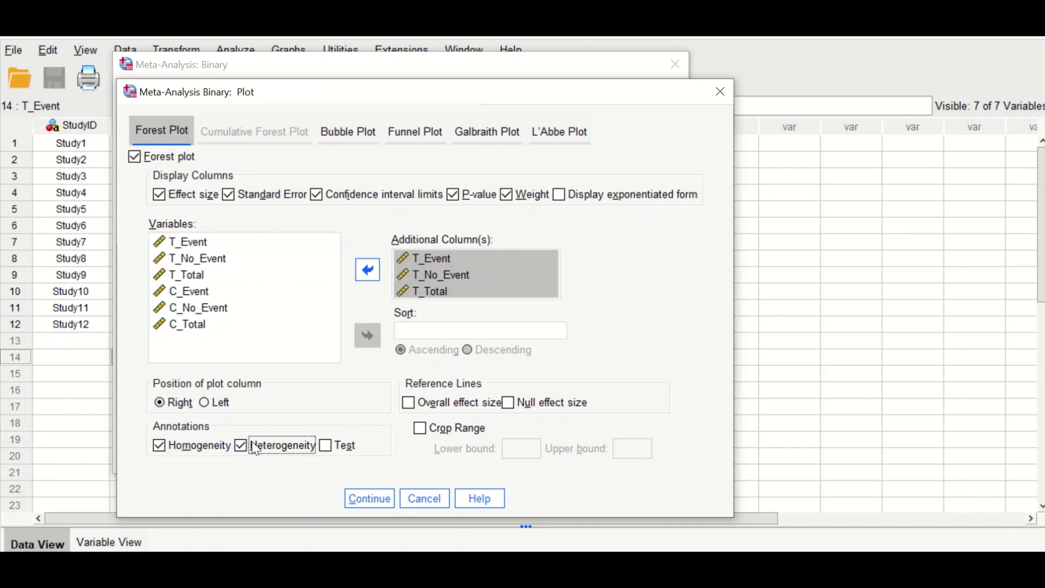
click(326, 445)
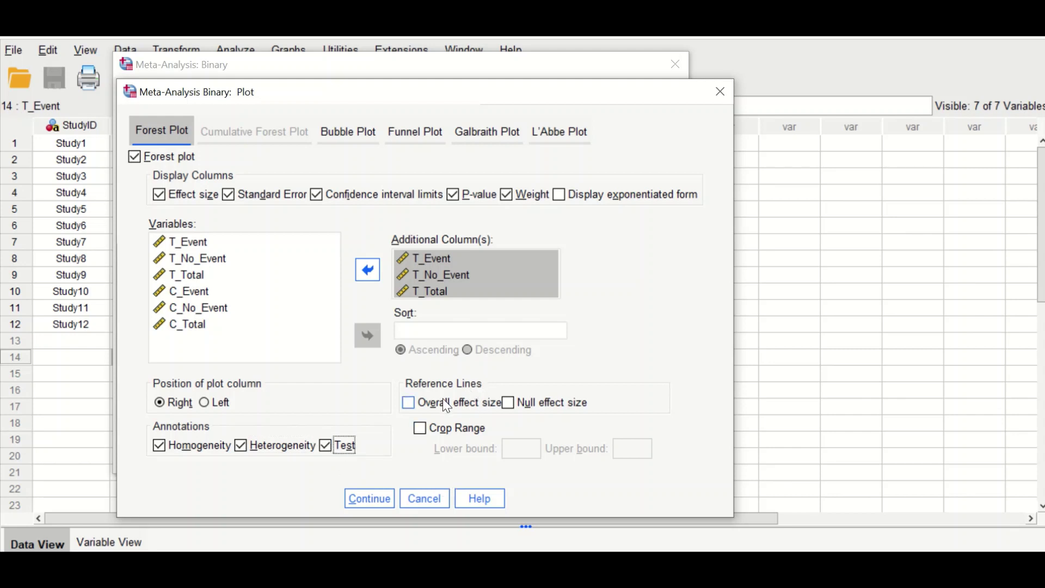
Add reference lines for the overall effect size and null effect size to the forest plot, and run the meta-analysis.
click(409, 404)
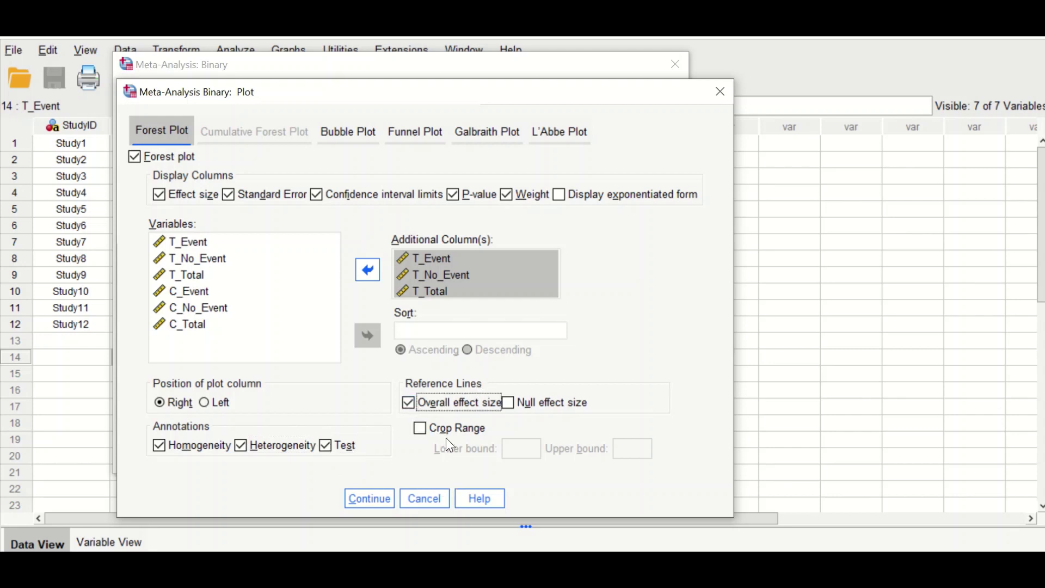
click(509, 404)
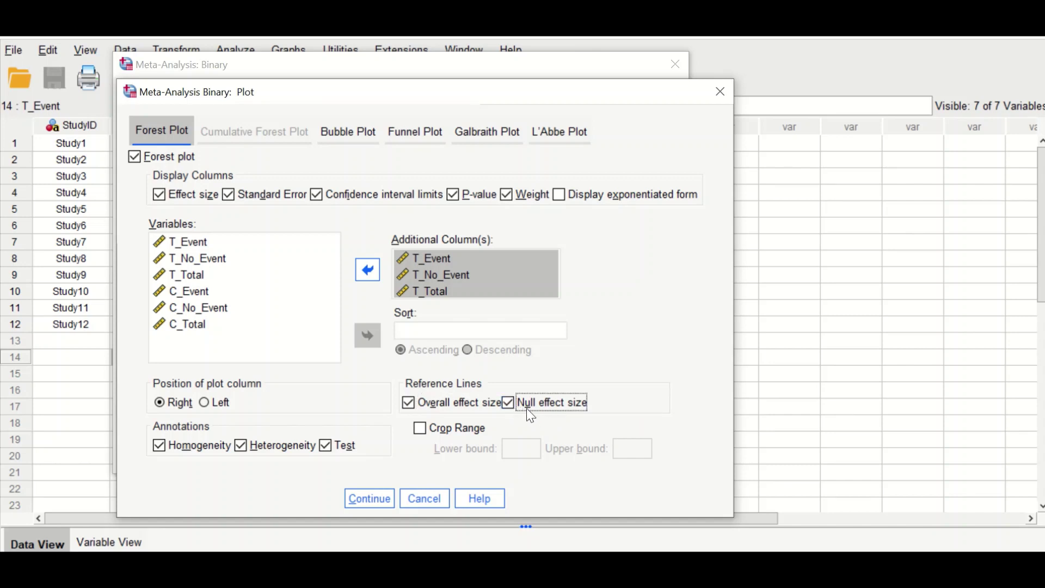
click(372, 496)
click(306, 452)
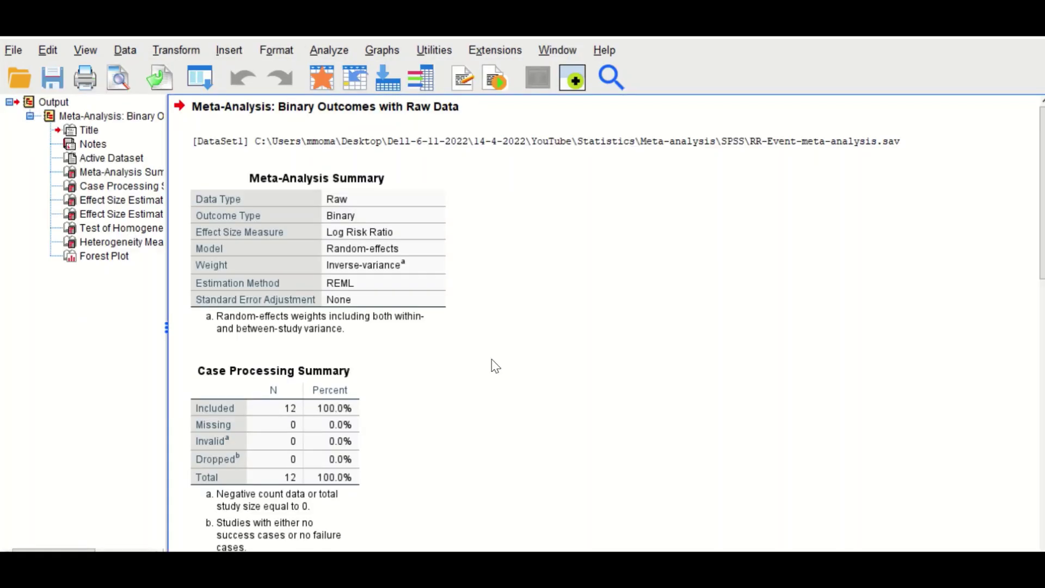
Examine the output from the meta-analysis summary through the effect size estimates, homogeneity test and heterogeneity measures to the forest plot's study columns.
click(339, 208)
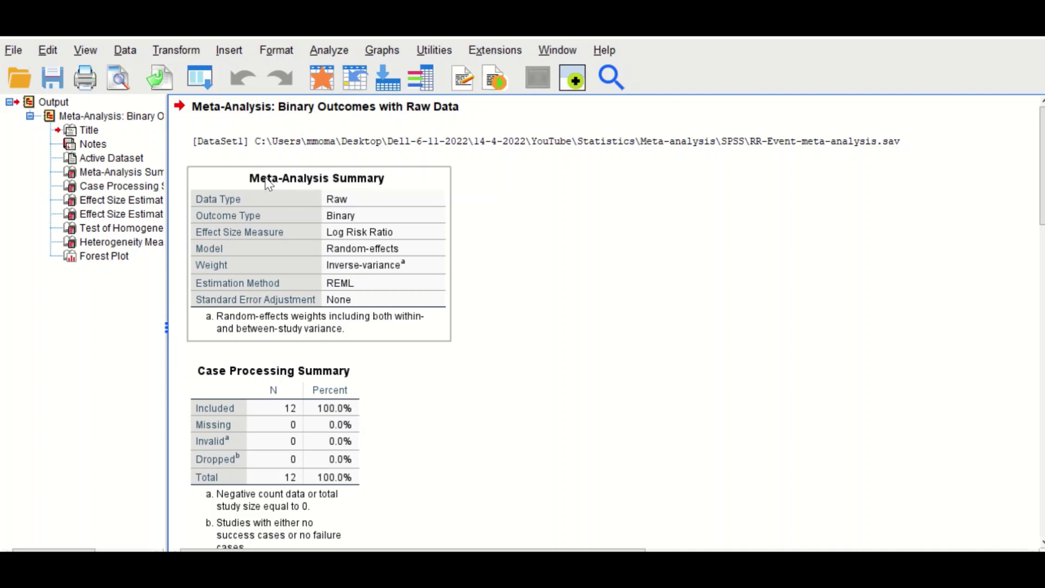
click(536, 186)
click(410, 199)
scroll(377, 298, down, 4)
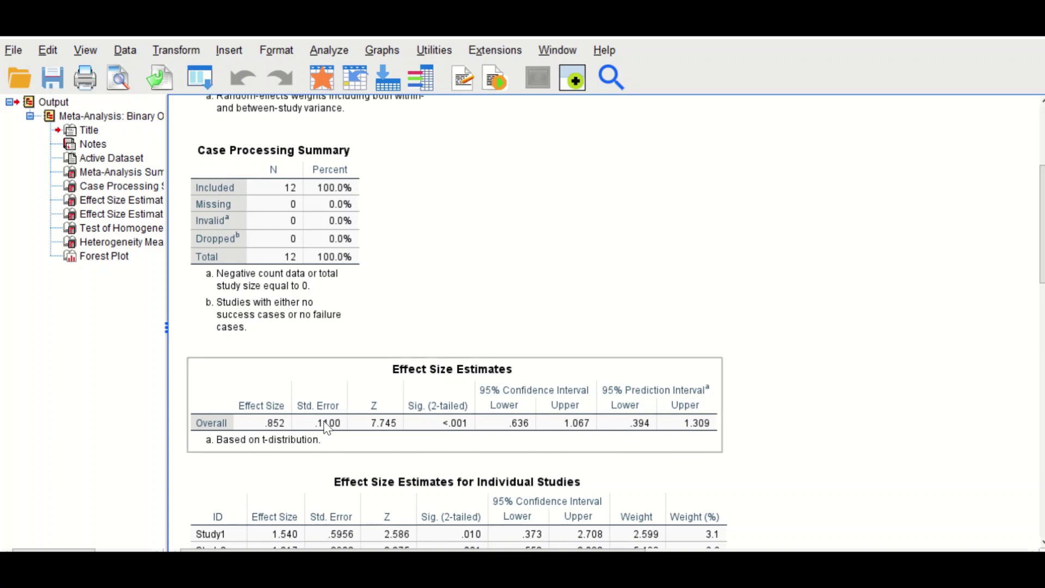
scroll(304, 292, down, 3)
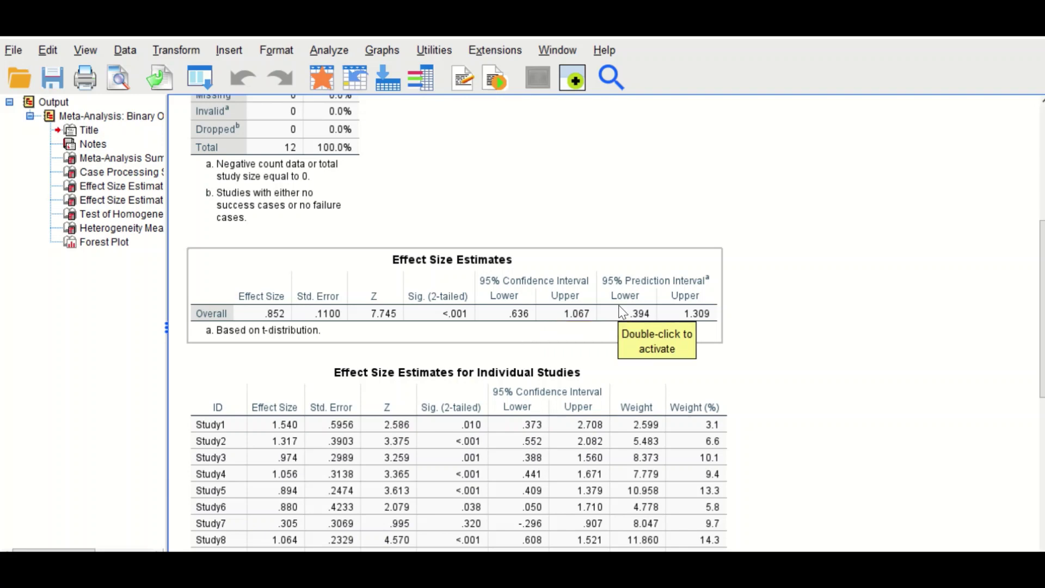
scroll(577, 321, down, 7)
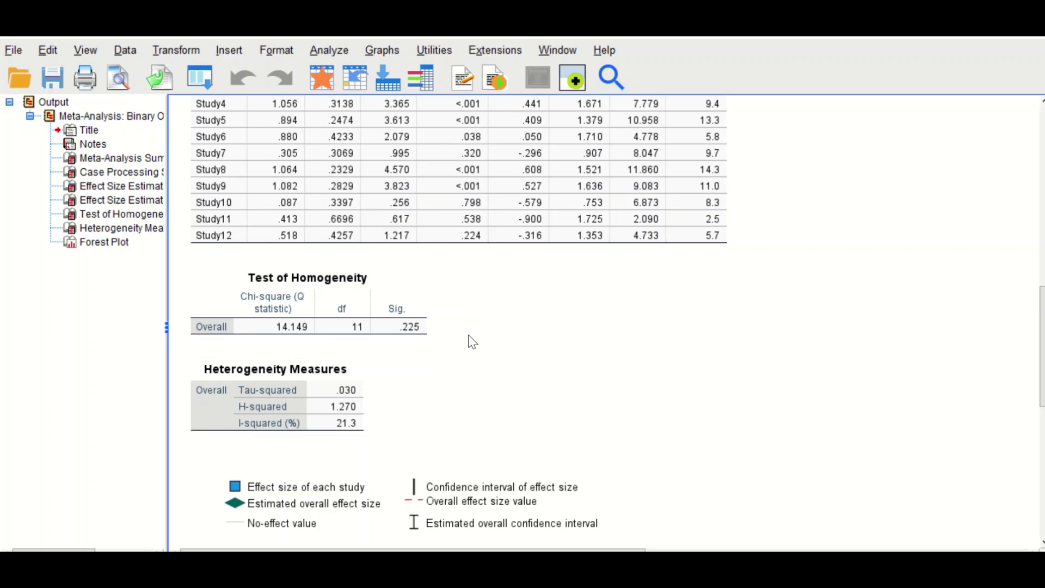
scroll(389, 359, down, 3)
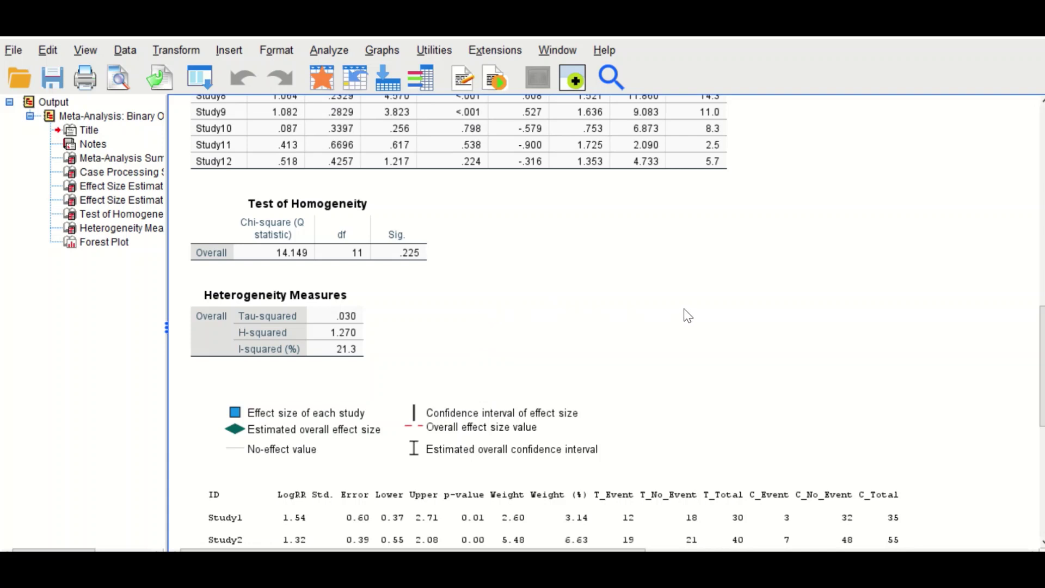
scroll(741, 311, down, 3)
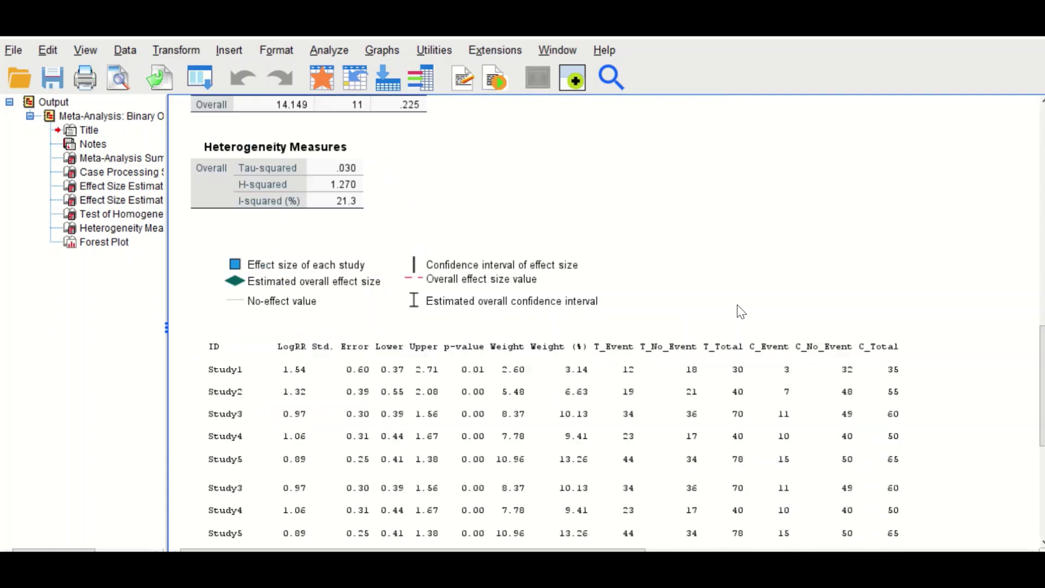
scroll(738, 310, down, 2)
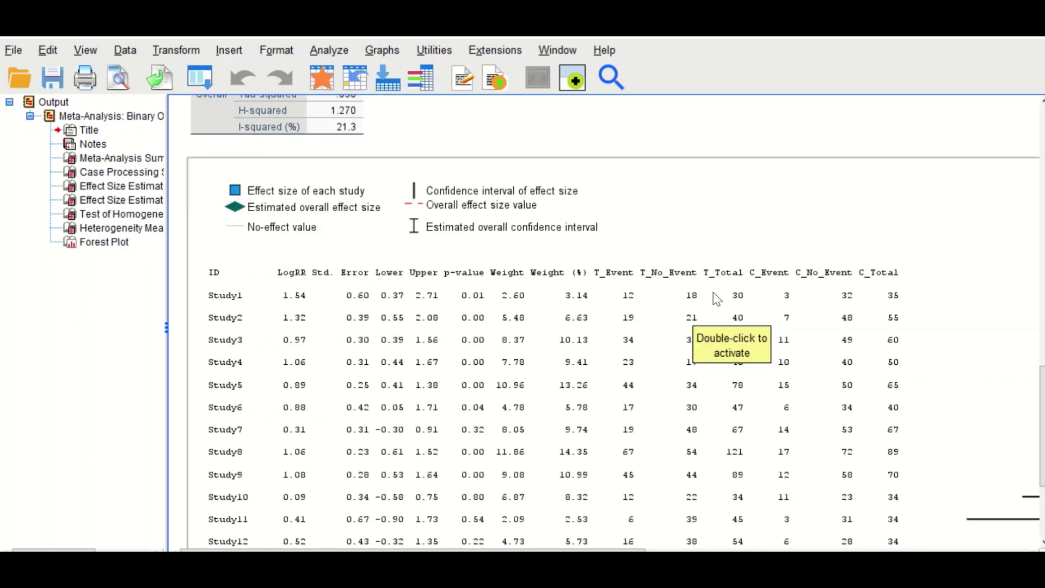
scroll(717, 299, down, 2)
drag(500, 548, 408, 539)
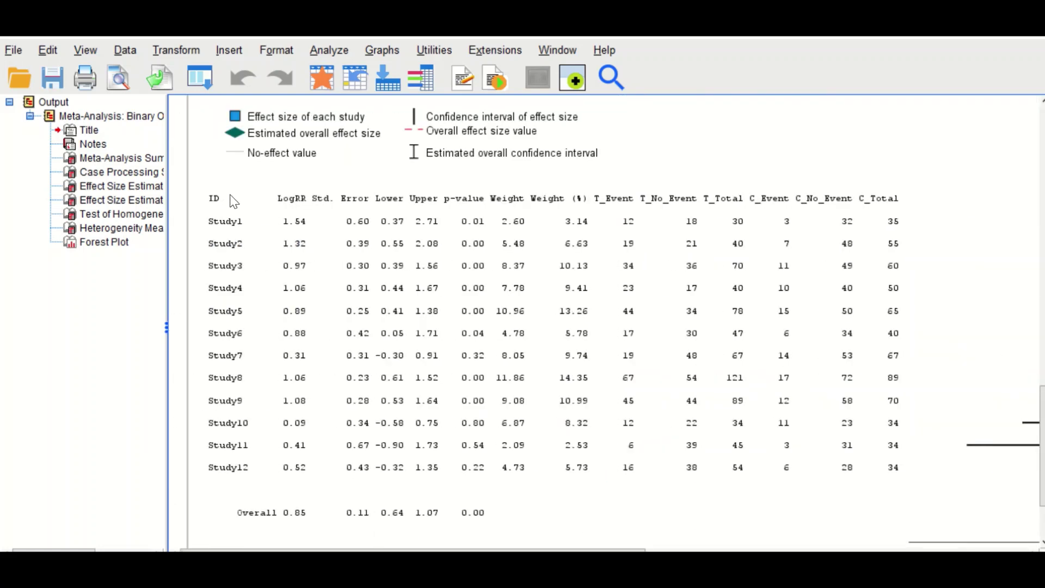
Rerun the binary meta-analysis with the forest plot set to display the exponentiated form.
click(198, 76)
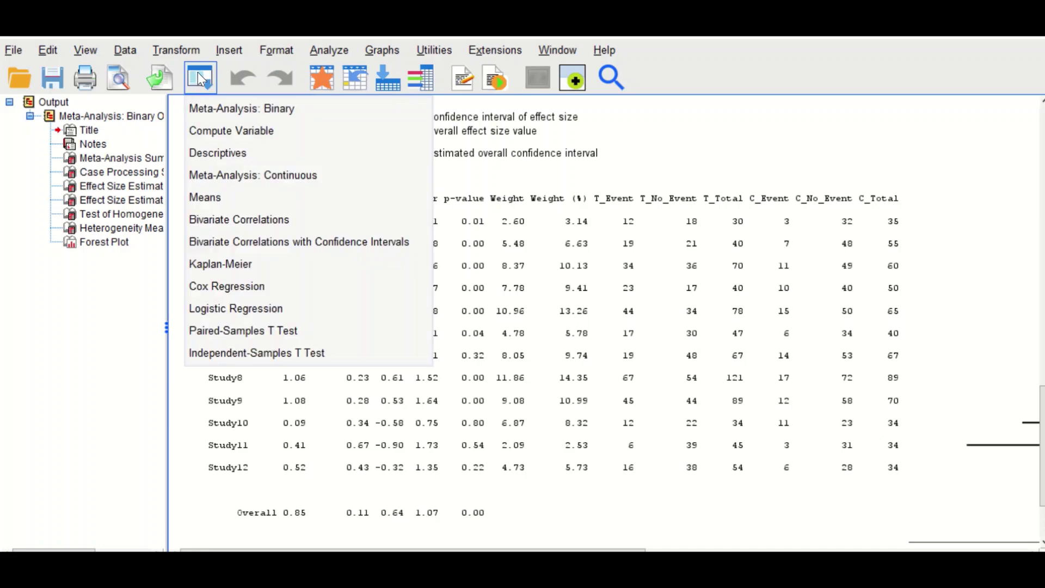
click(204, 109)
click(664, 282)
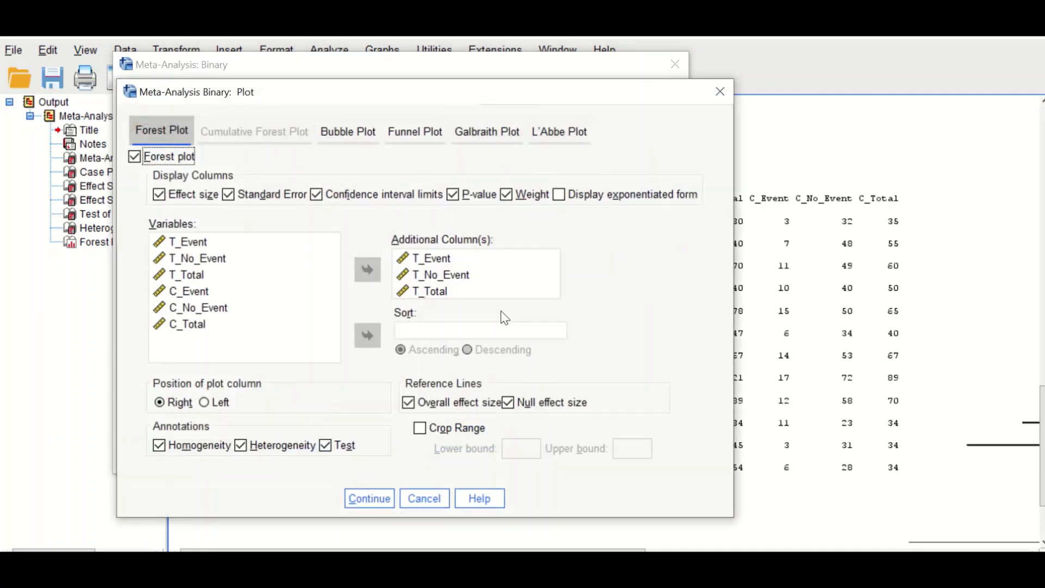
click(588, 199)
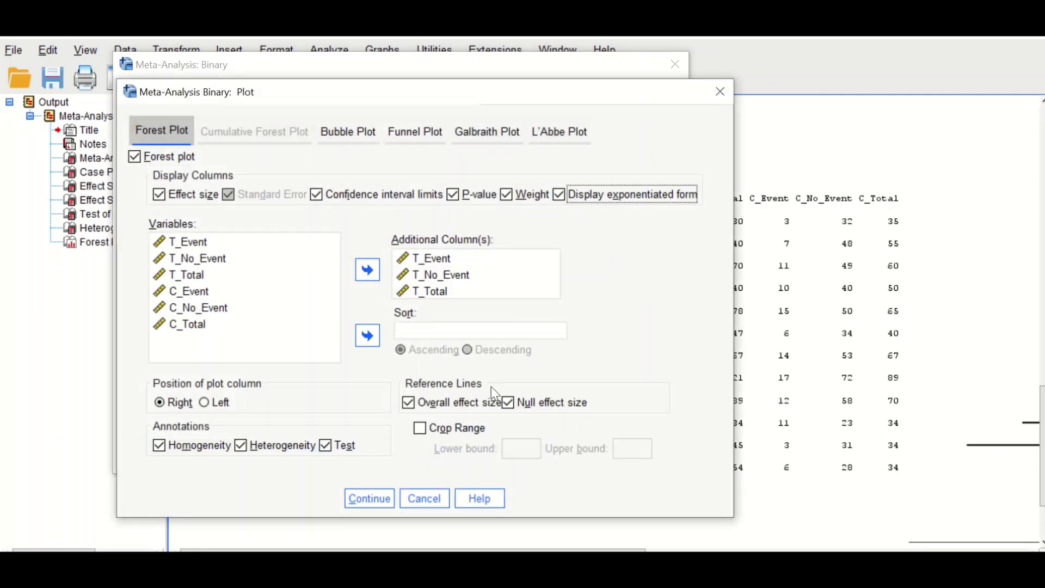
click(369, 499)
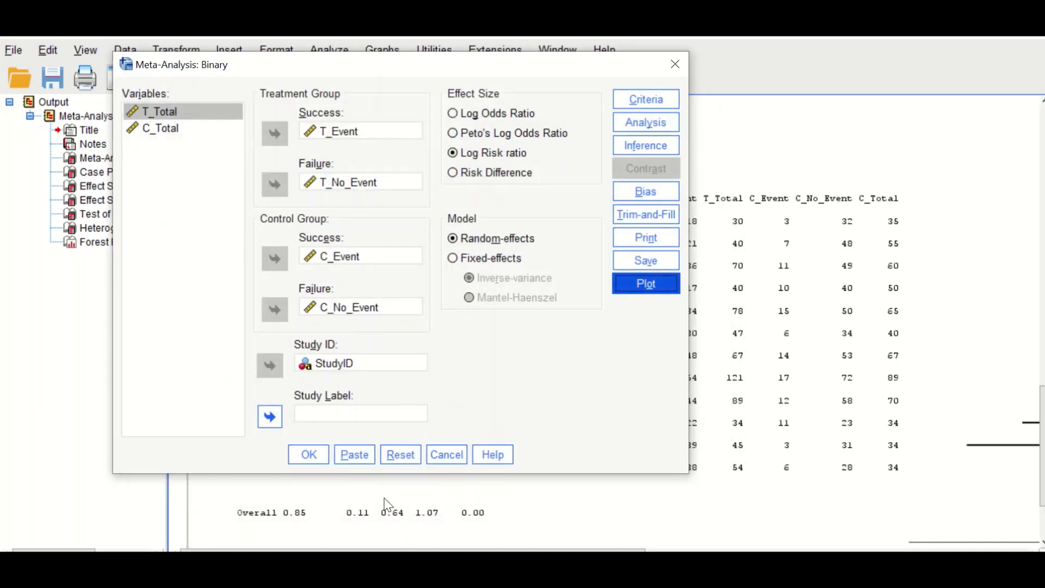
click(304, 453)
Examine the new forest plot's risk ratios, confidence intervals, overall effect diamond, log-scale axis and heterogeneity annotations.
scroll(688, 327, down, 15)
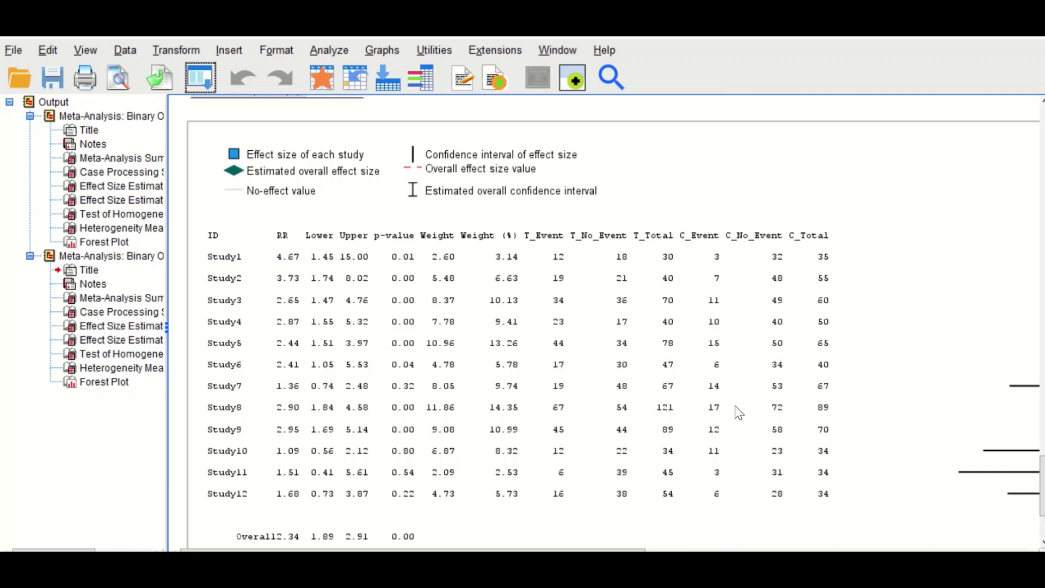
scroll(604, 326, right, 10)
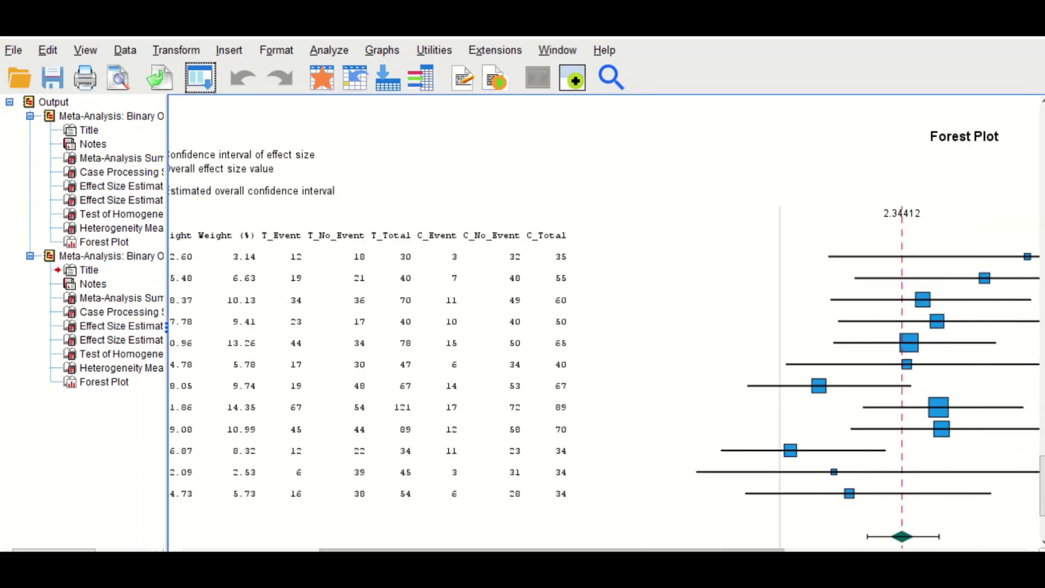
scroll(604, 326, right, 5)
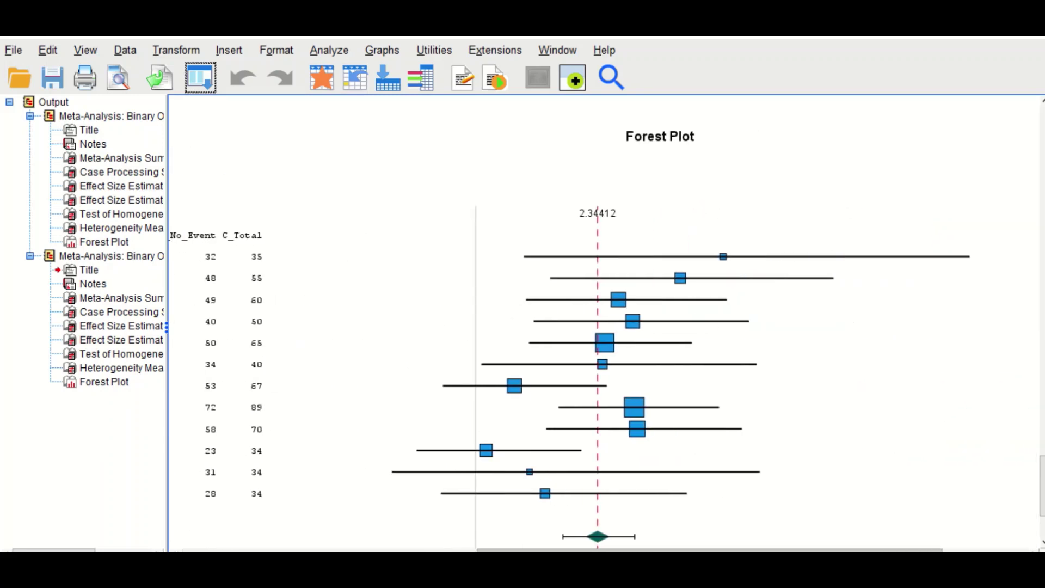
scroll(508, 535, left, 15)
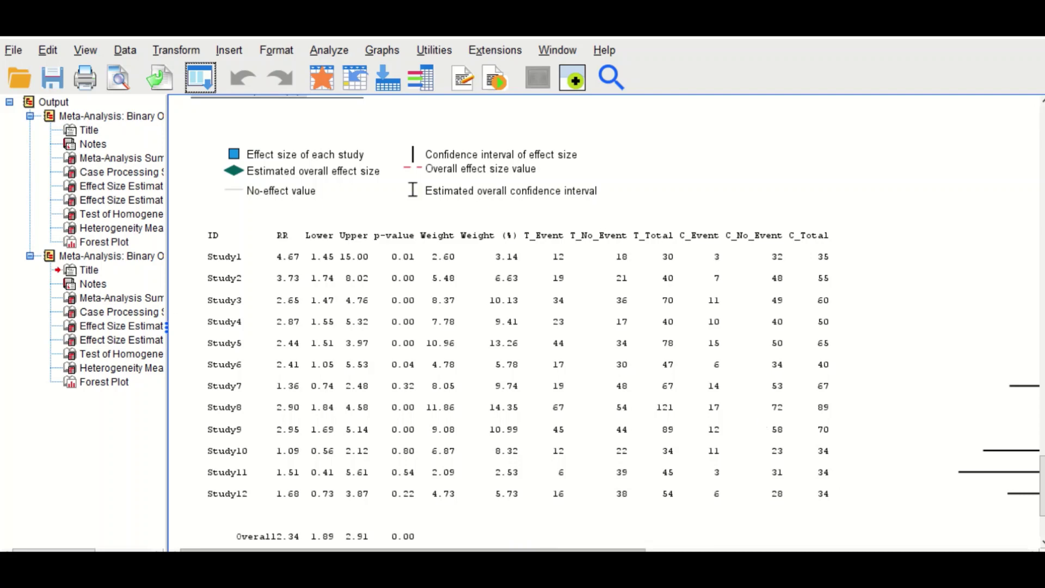
scroll(730, 531, right, 1)
scroll(750, 276, right, 20)
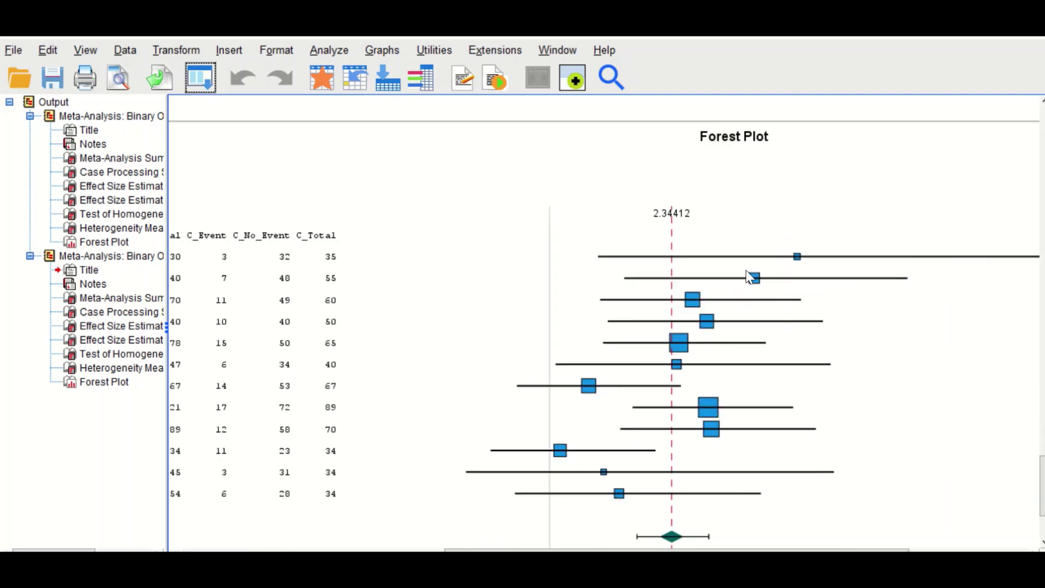
scroll(749, 432, down, 3)
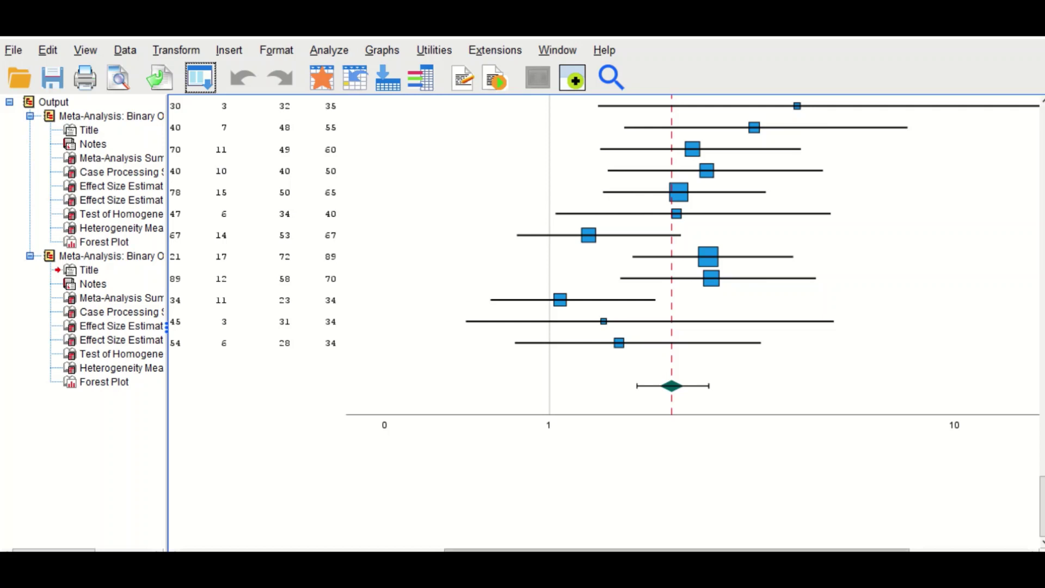
scroll(390, 472, left, 15)
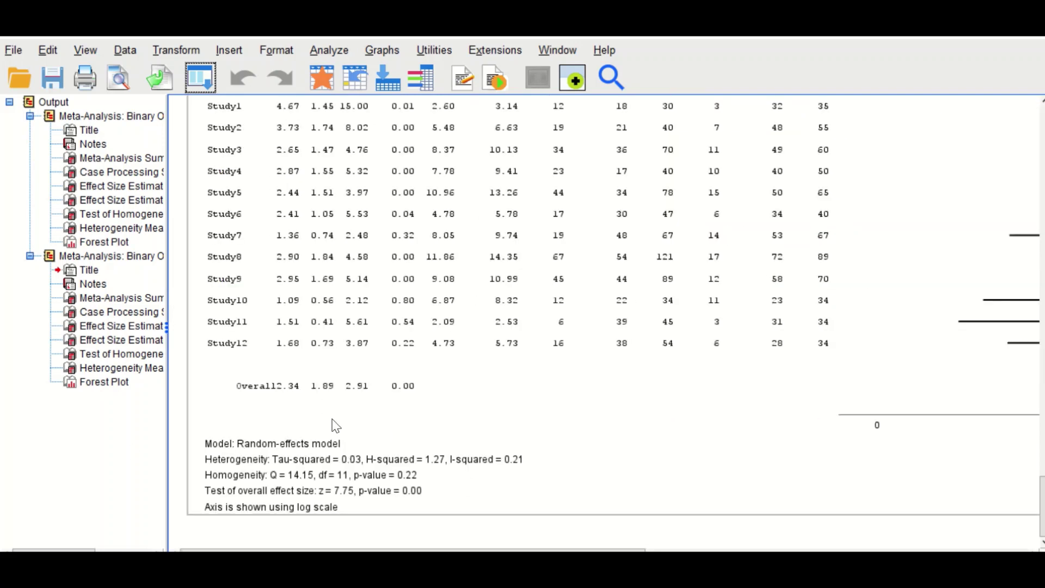
Compare the forest plot's tabulated risk ratios and confidence limits with the plotted study effects and the null and overall effect reference lines.
click(739, 532)
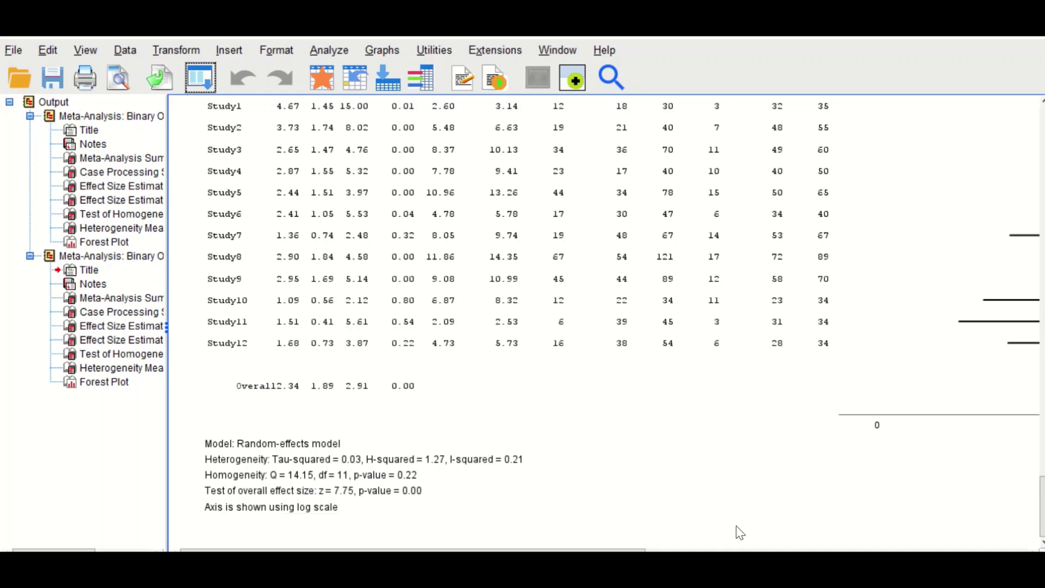
scroll(640, 481, right, 3)
scroll(640, 481, left, 3)
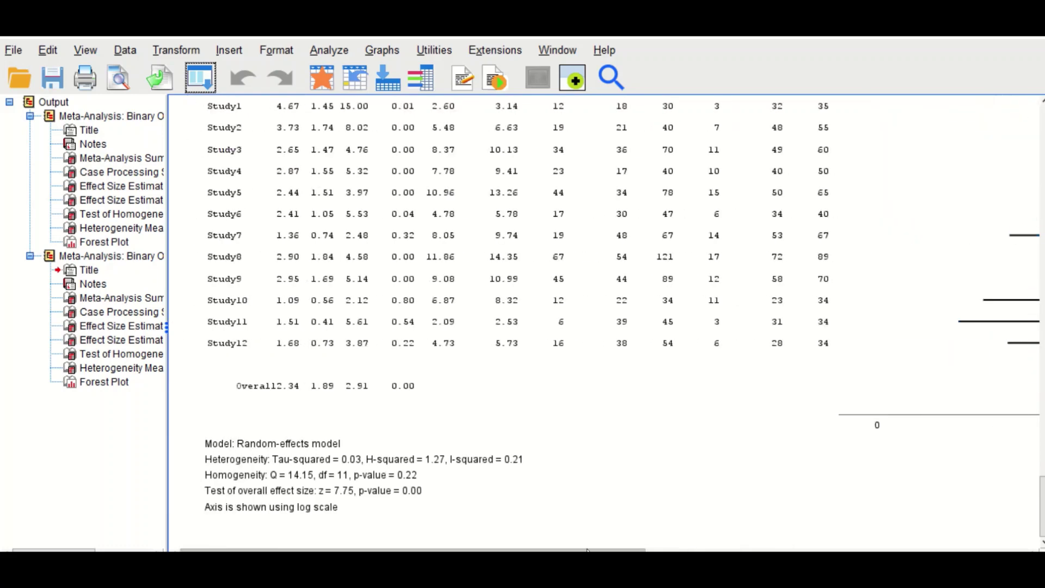
scroll(640, 481, up, 5)
scroll(638, 482, down, 3)
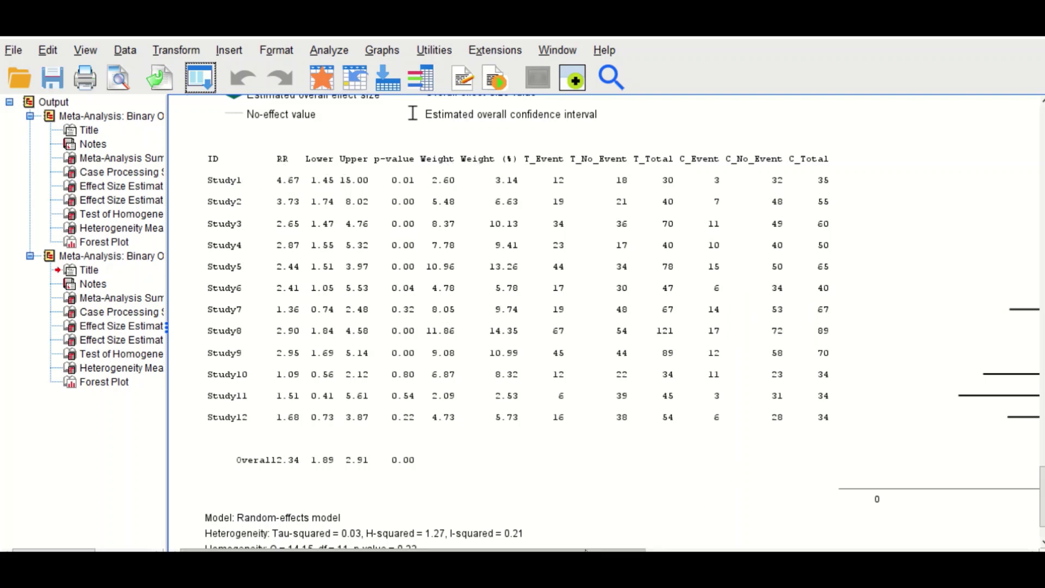
scroll(792, 515, right, 10)
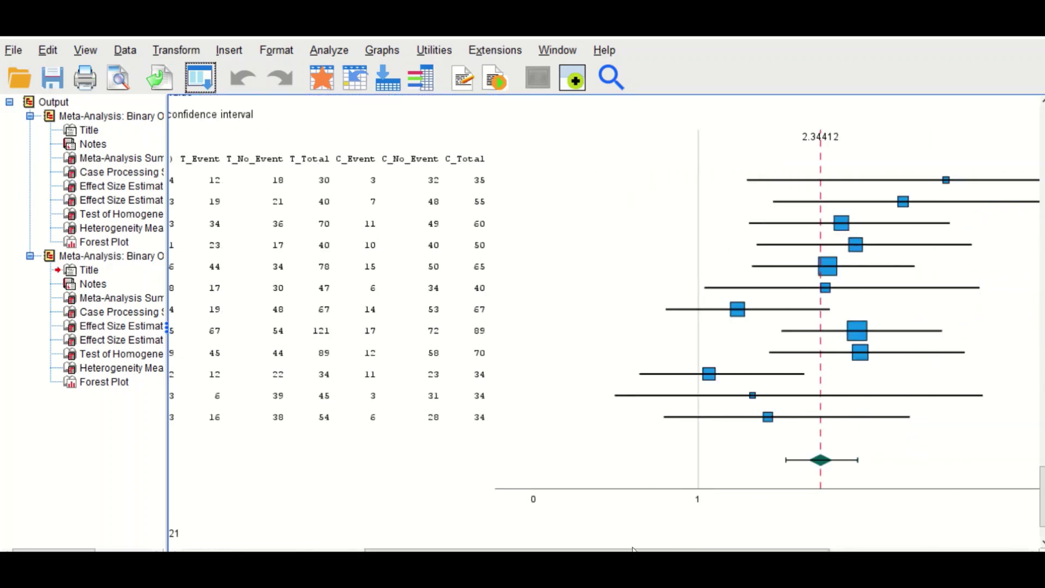
scroll(729, 455, right, 5)
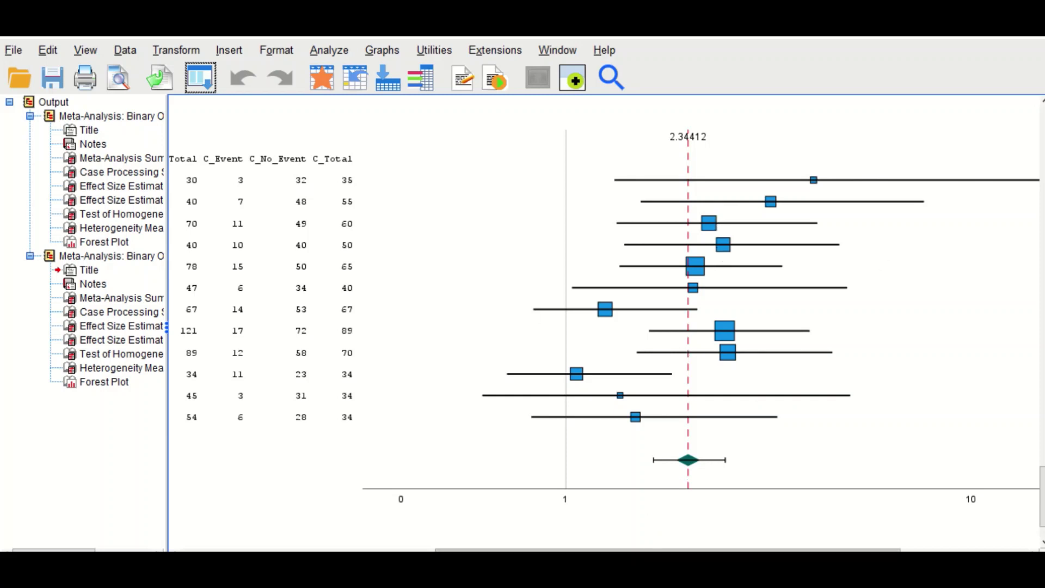
scroll(634, 549, left, 6)
scroll(634, 549, left, 10)
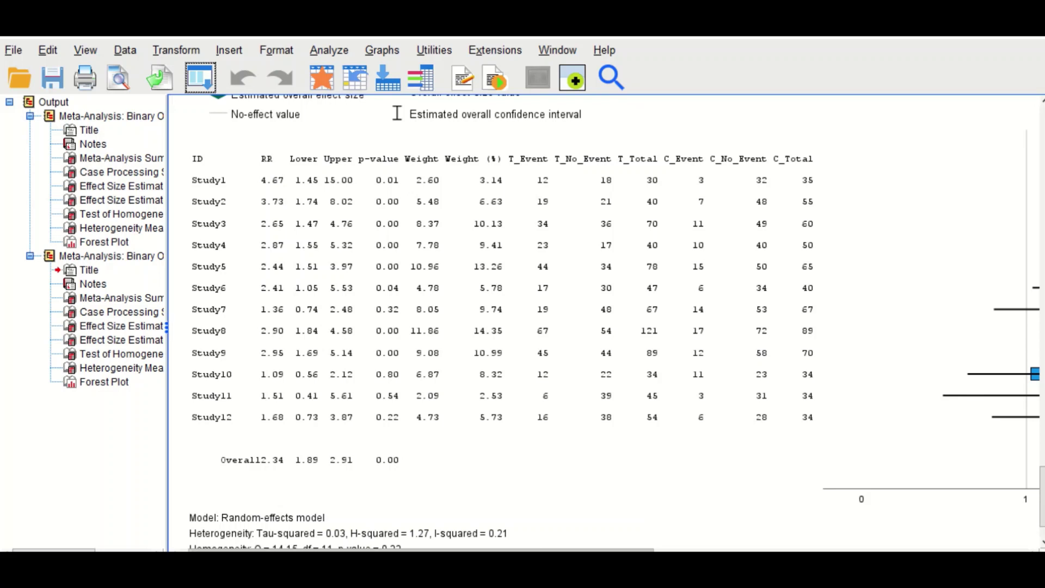
scroll(544, 326, right, 3)
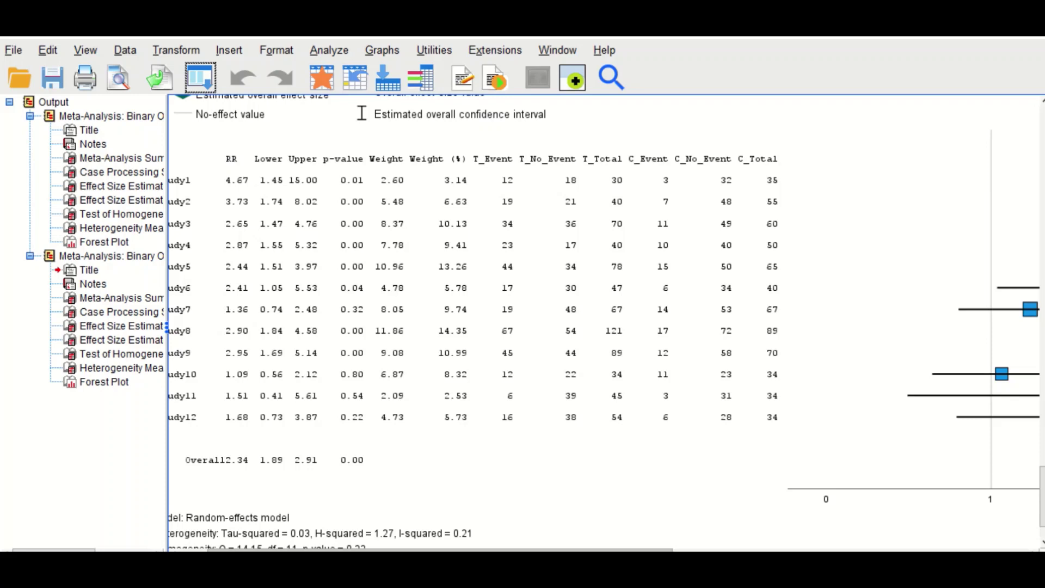
scroll(849, 333, right, 10)
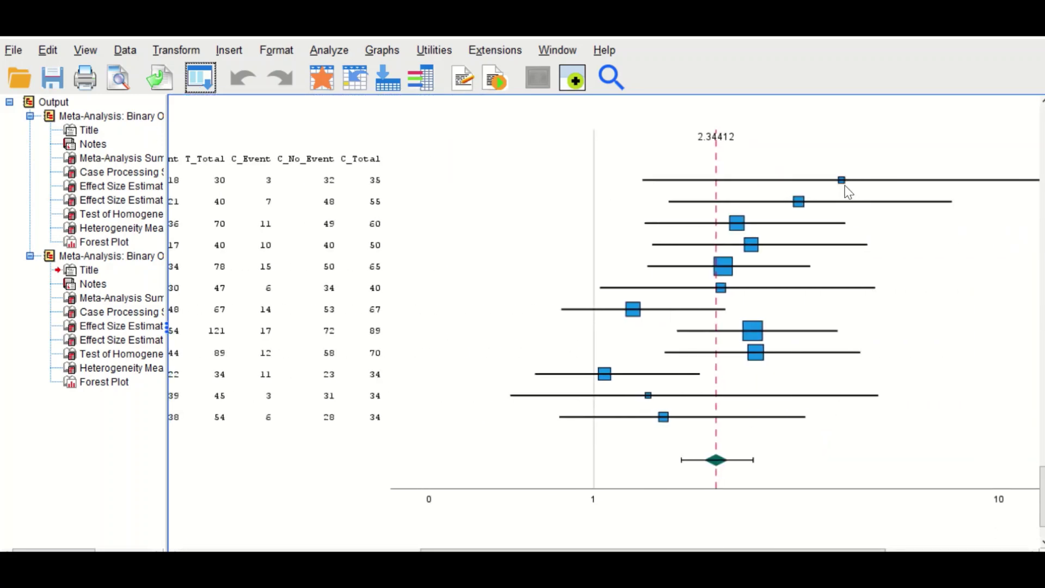
Check individual studies' weights and treatment and control event counts against their squares and confidence interval lines in the forest plot.
click(678, 548)
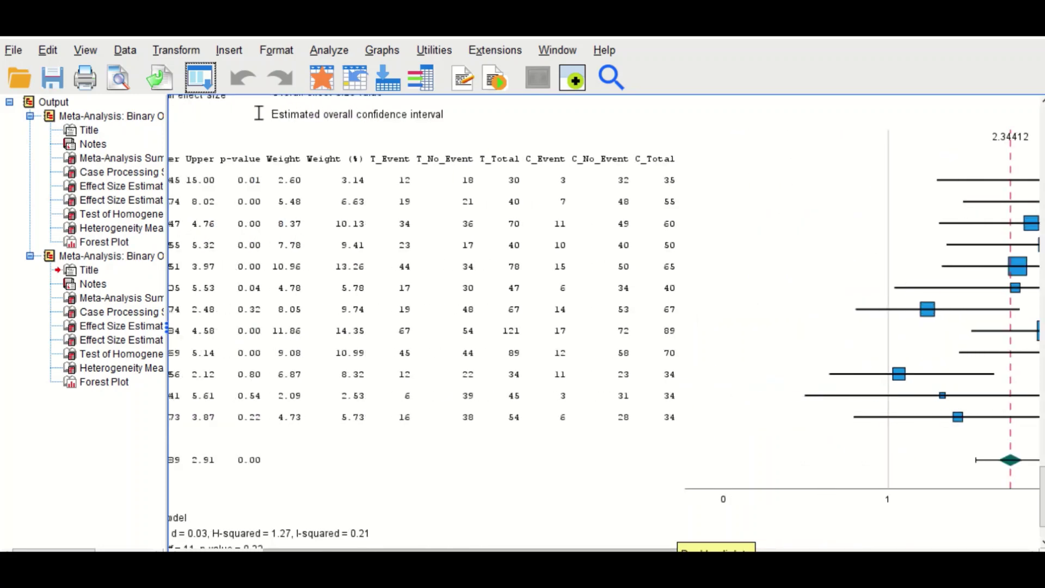
scroll(283, 384, left, 5)
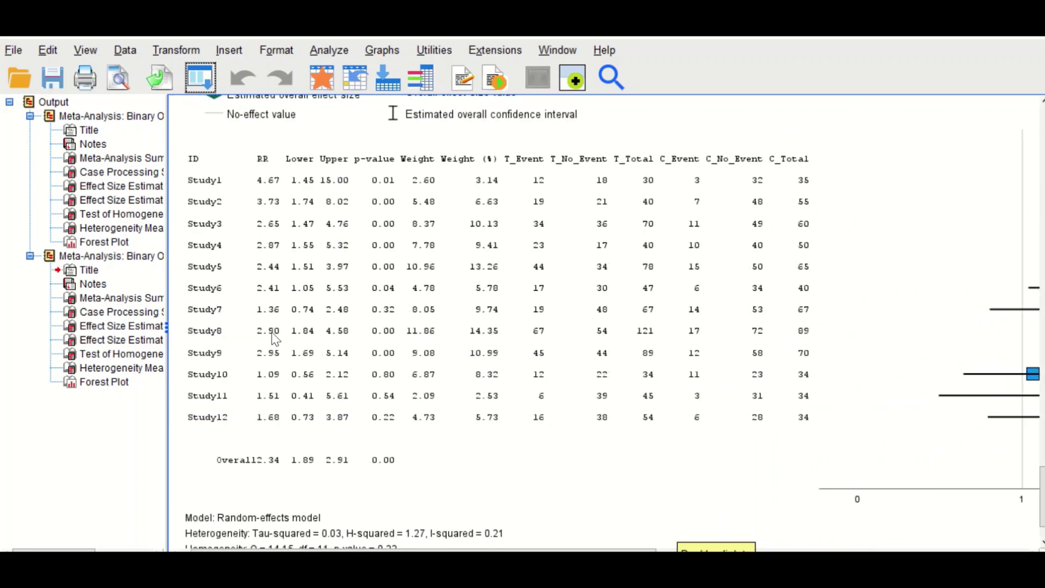
drag(422, 549, 626, 549)
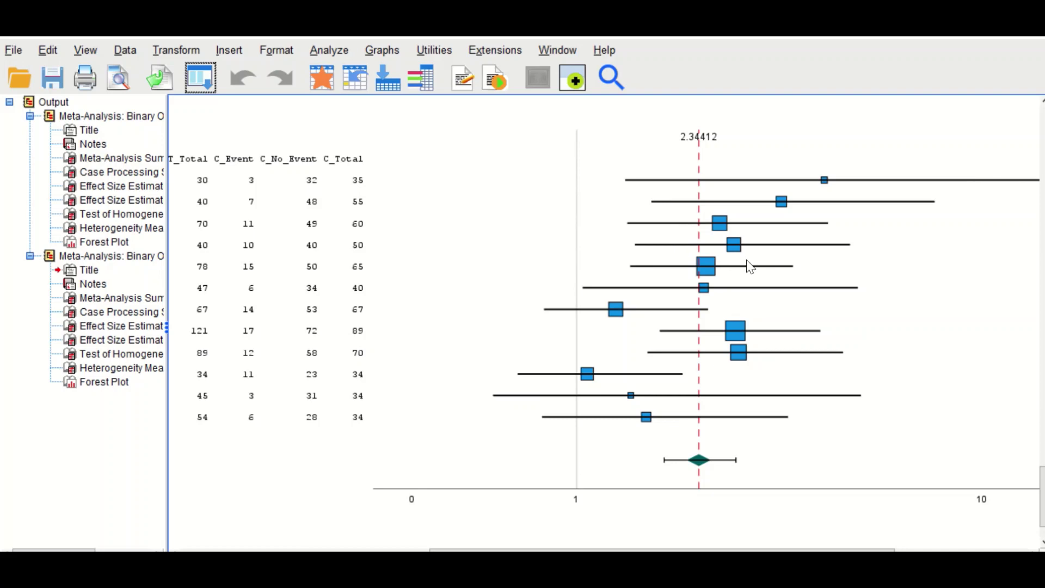
drag(661, 550, 421, 549)
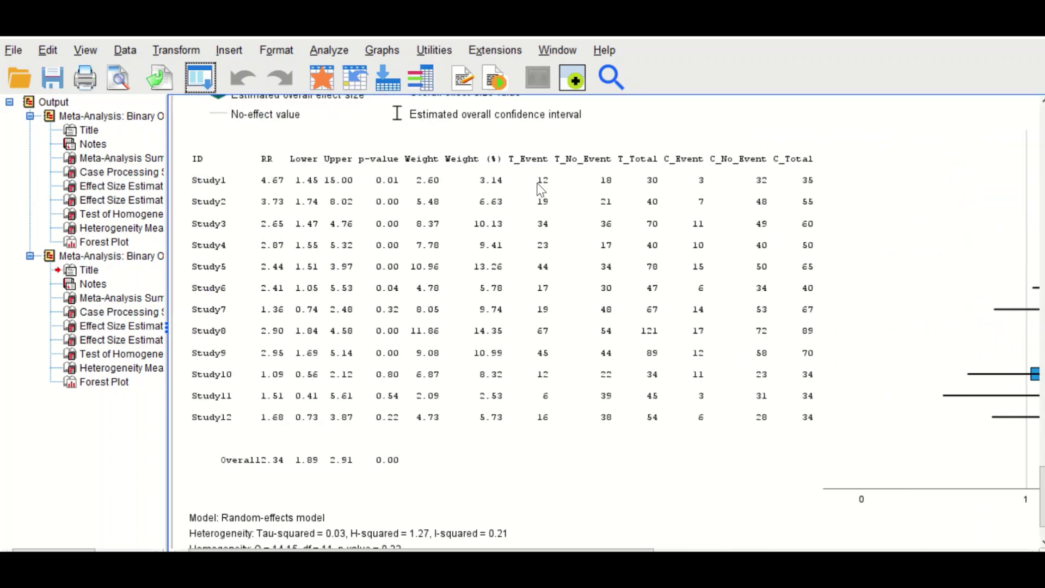
drag(483, 549, 664, 550)
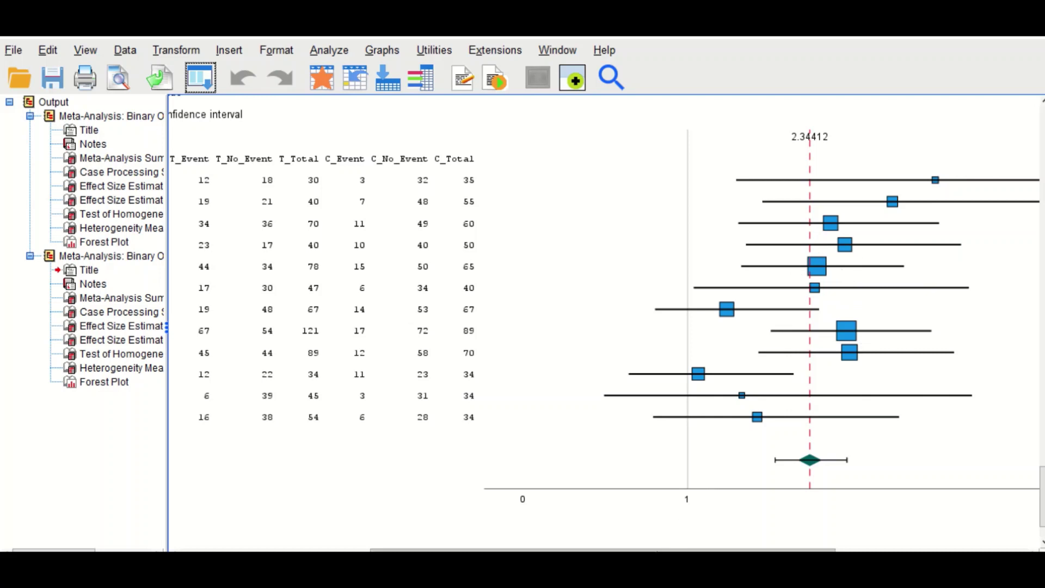
drag(664, 550, 741, 549)
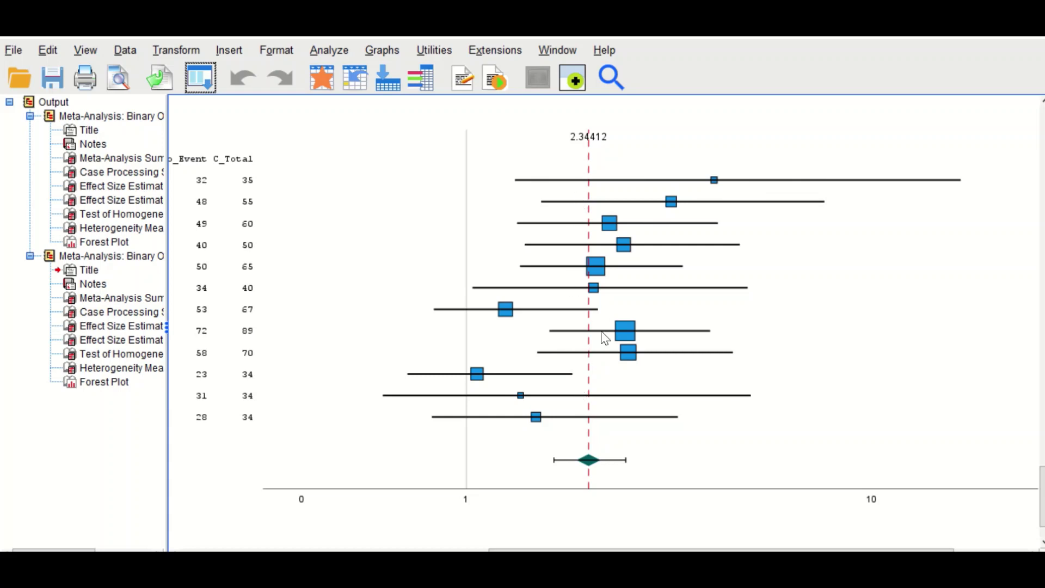
scroll(767, 547, left, 1)
scroll(766, 548, left, 10)
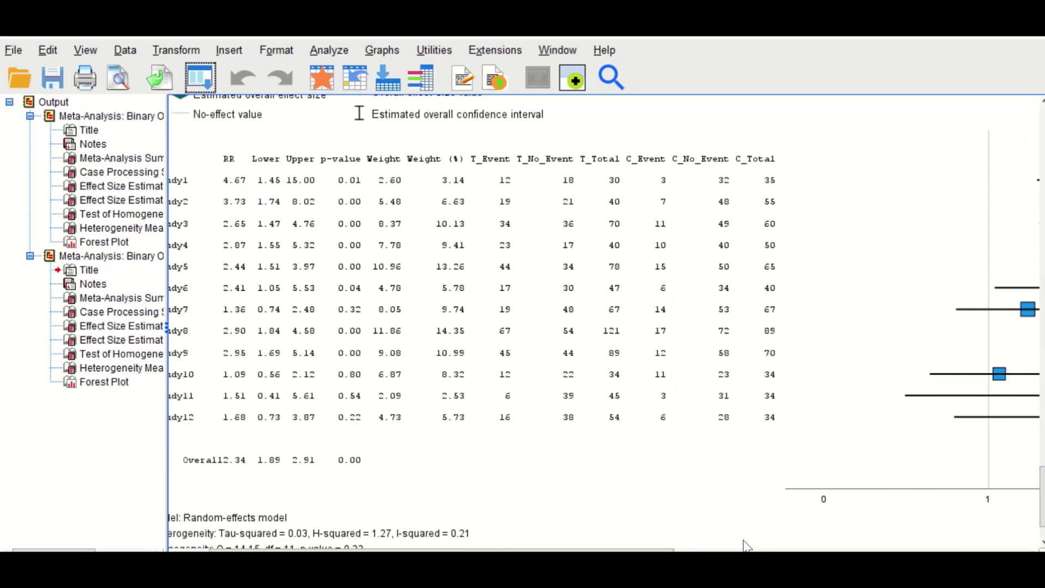
Examine the forest plot's overall effect diamond and the model, heterogeneity, homogeneity and overall effect test annotations beneath the study table.
scroll(604, 322, right, 10)
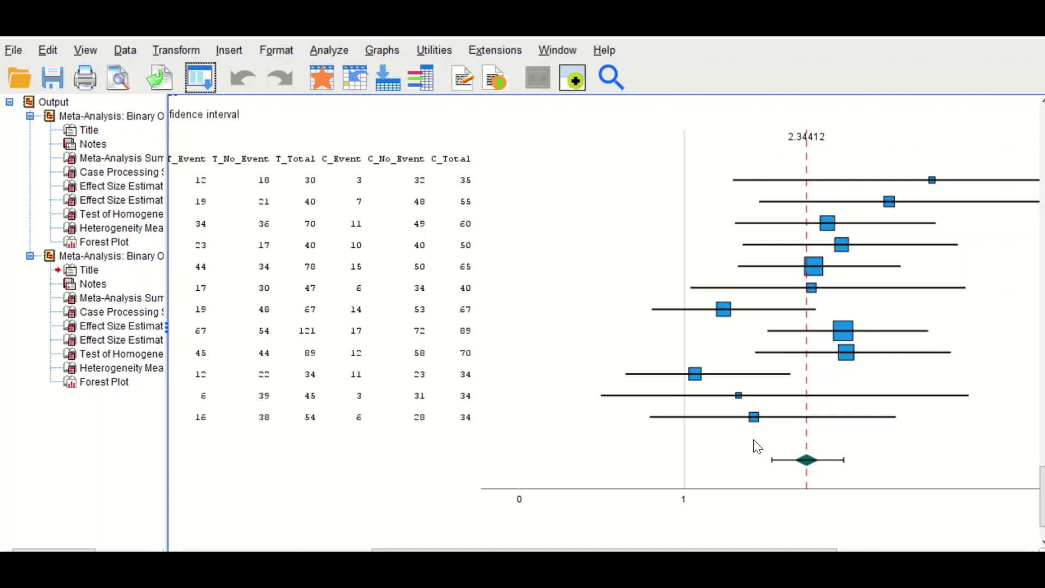
drag(781, 549, 571, 549)
scroll(420, 463, down, 3)
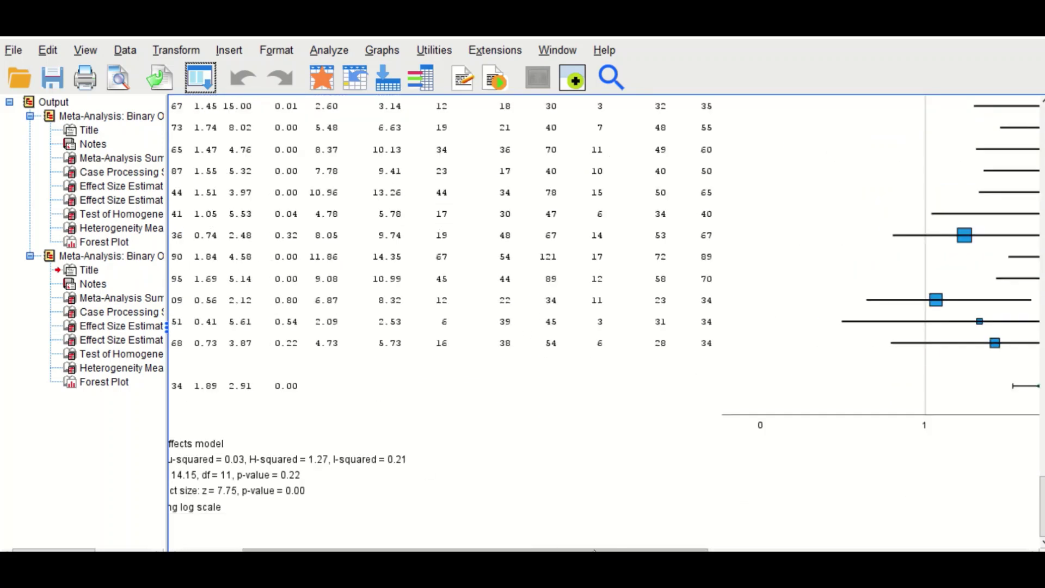
scroll(374, 401, left, 3)
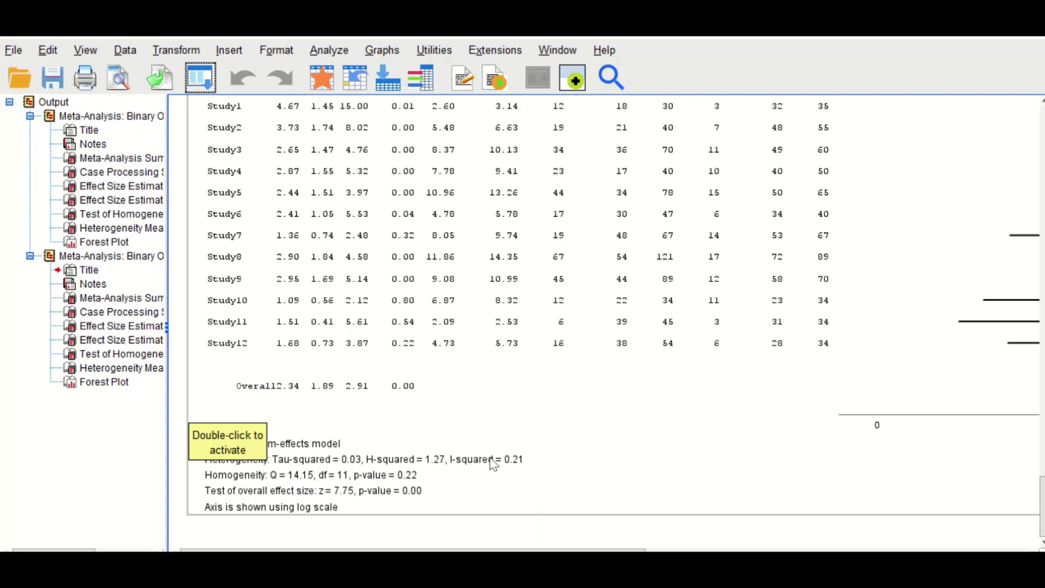
Reopen the binary meta-analysis setup and enable a funnel plot among its plots.
click(200, 81)
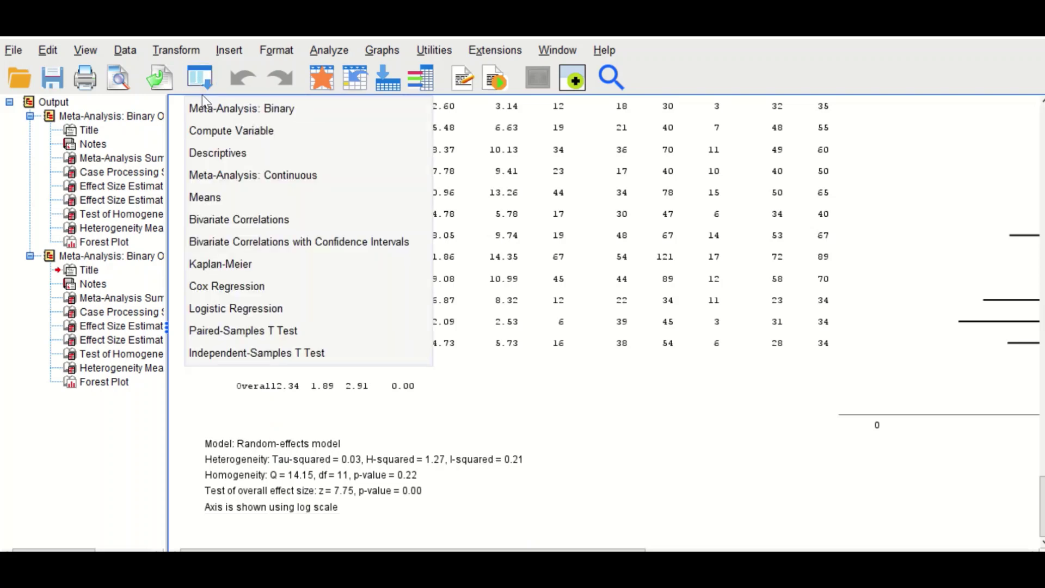
click(204, 109)
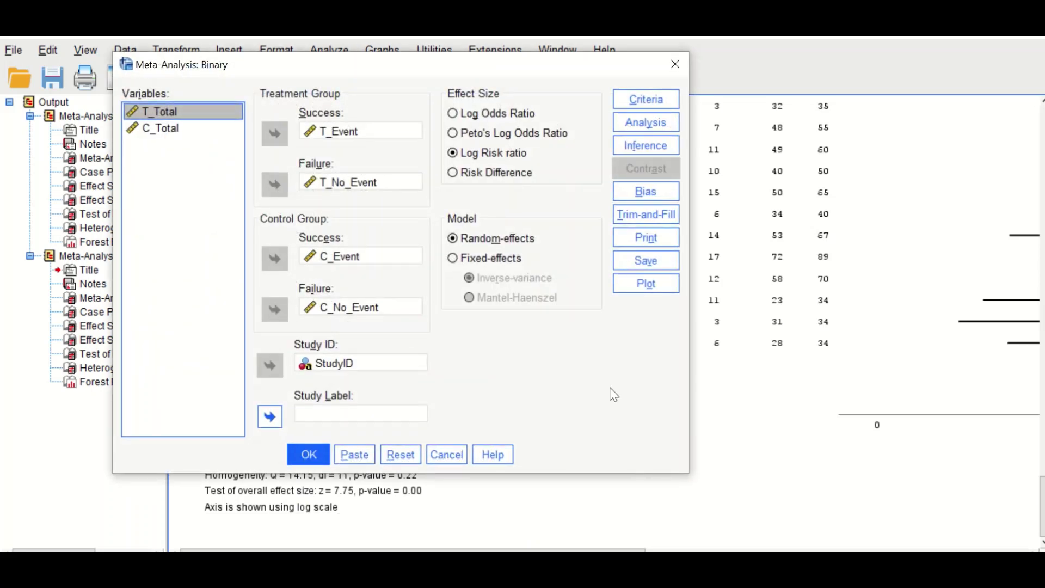
click(635, 288)
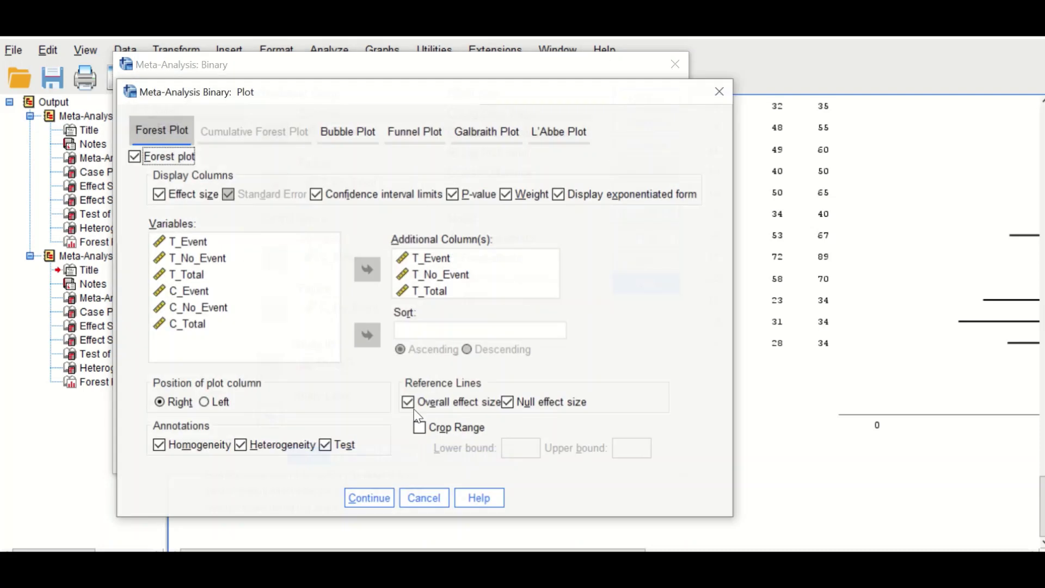
click(428, 135)
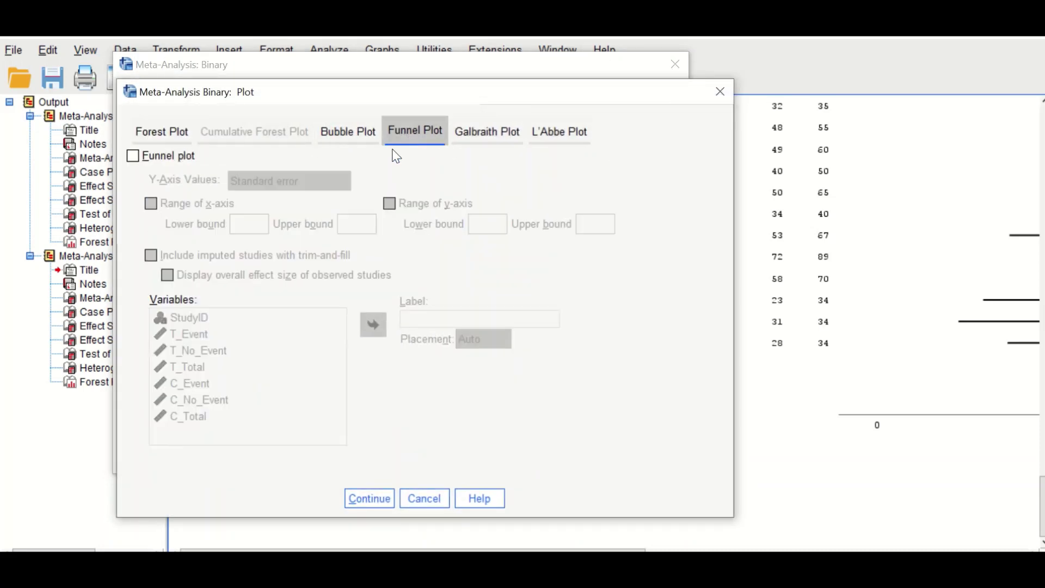
click(130, 158)
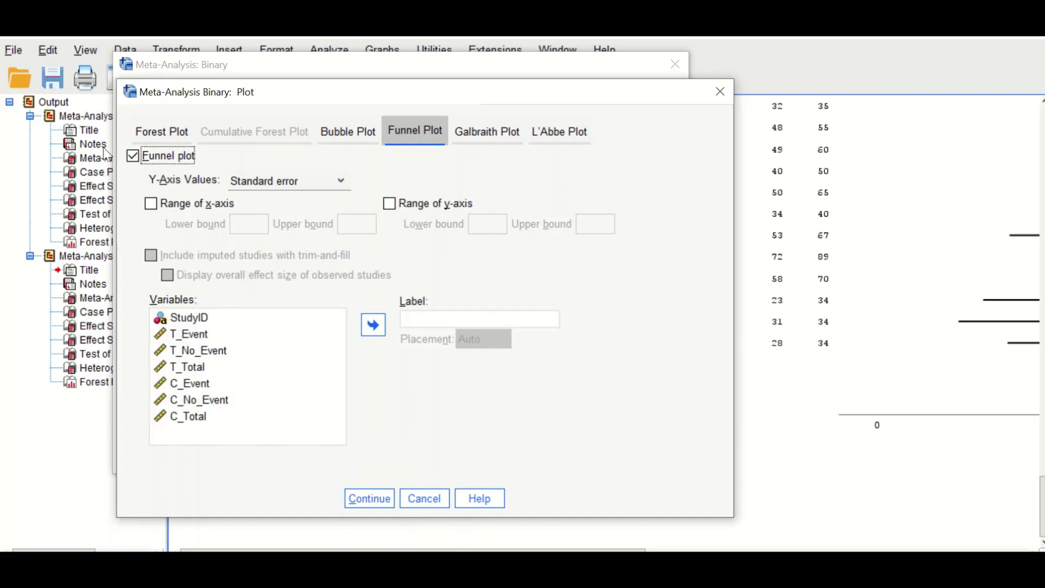
Label the funnel plot's points with StudyID and run the meta-analysis.
click(188, 317)
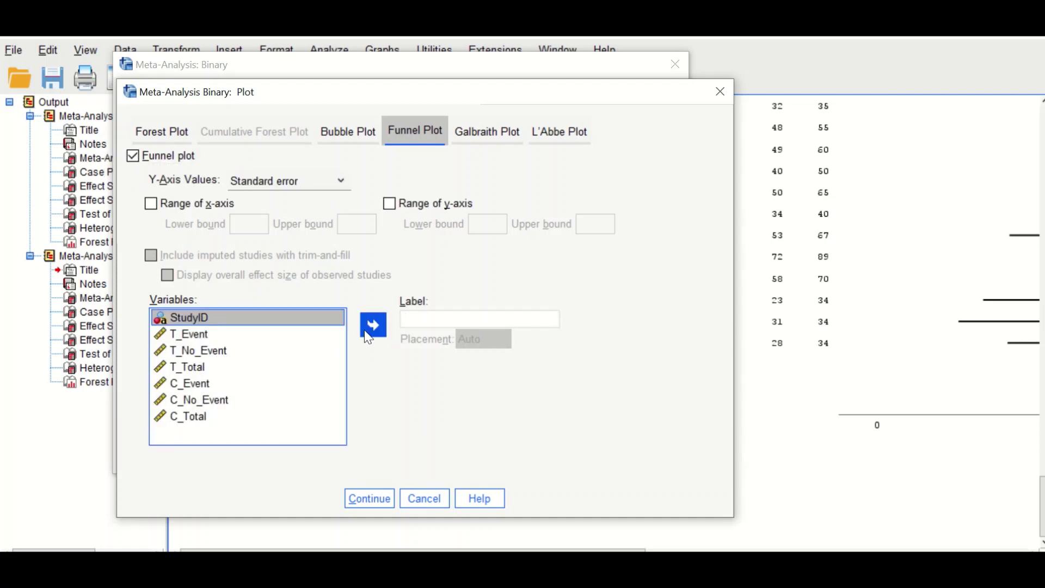
click(374, 325)
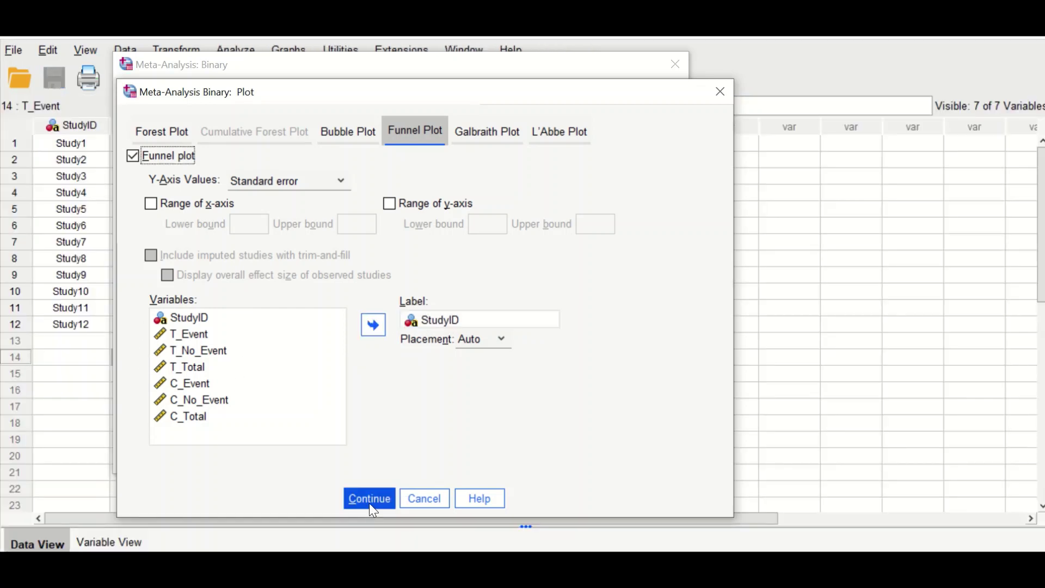
click(369, 499)
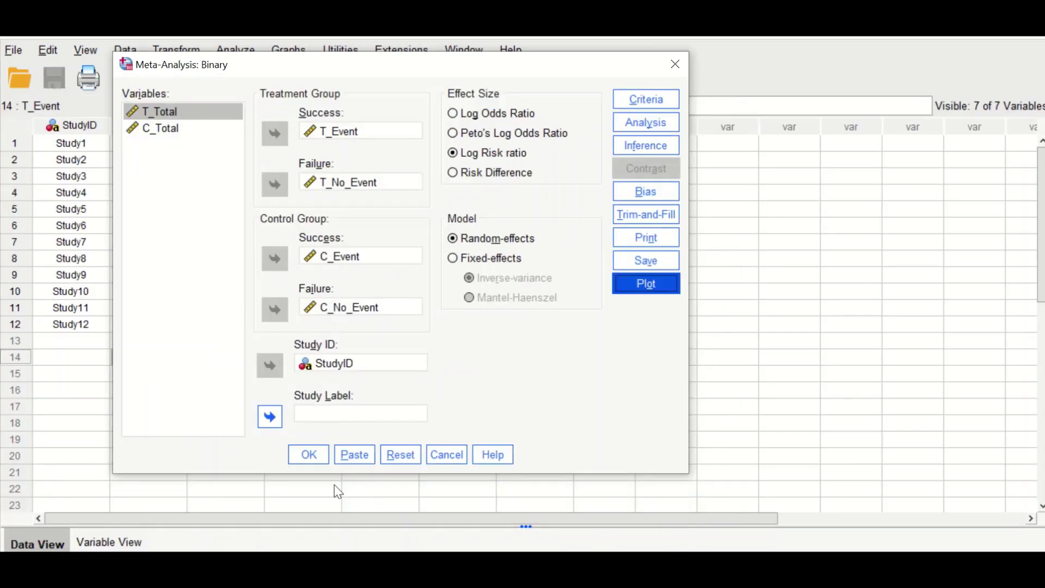
click(306, 453)
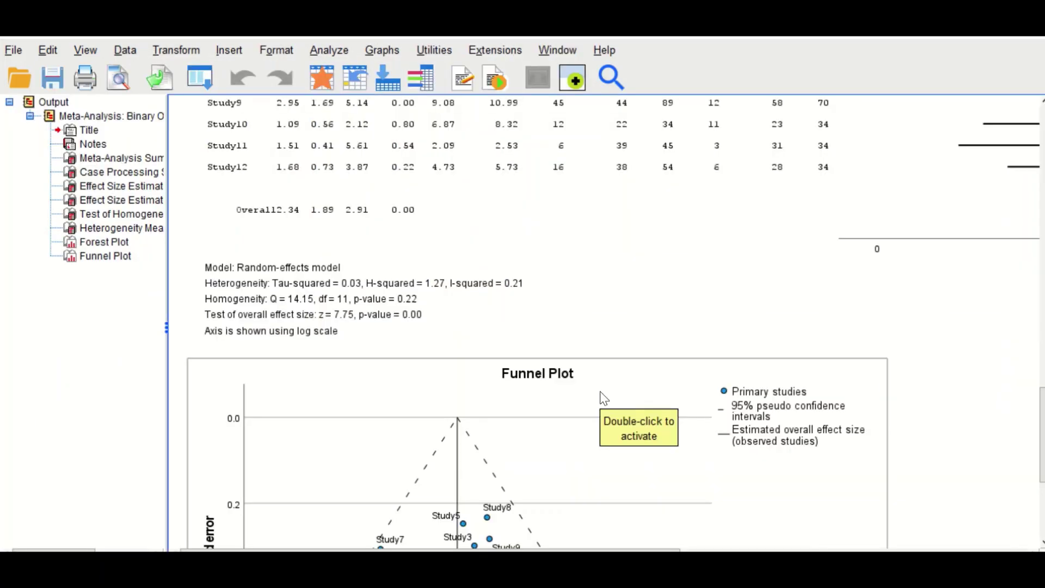
Examine how the labelled studies are distributed around the overall effect line and within the funnel plot's 95% pseudo confidence intervals.
scroll(603, 398, down, 1)
scroll(602, 397, down, 2)
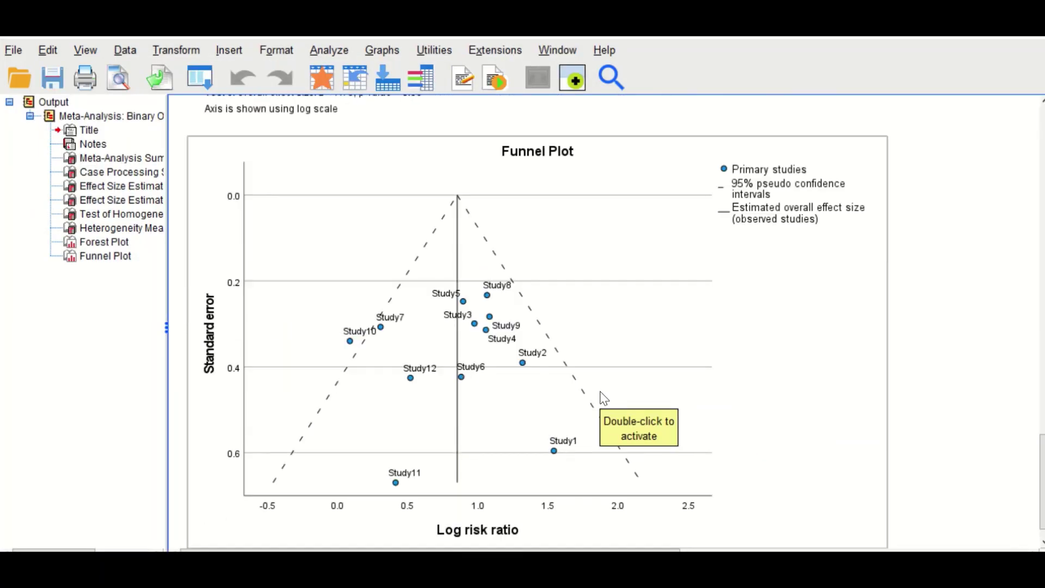
scroll(602, 397, up, 4)
scroll(604, 380, down, 2)
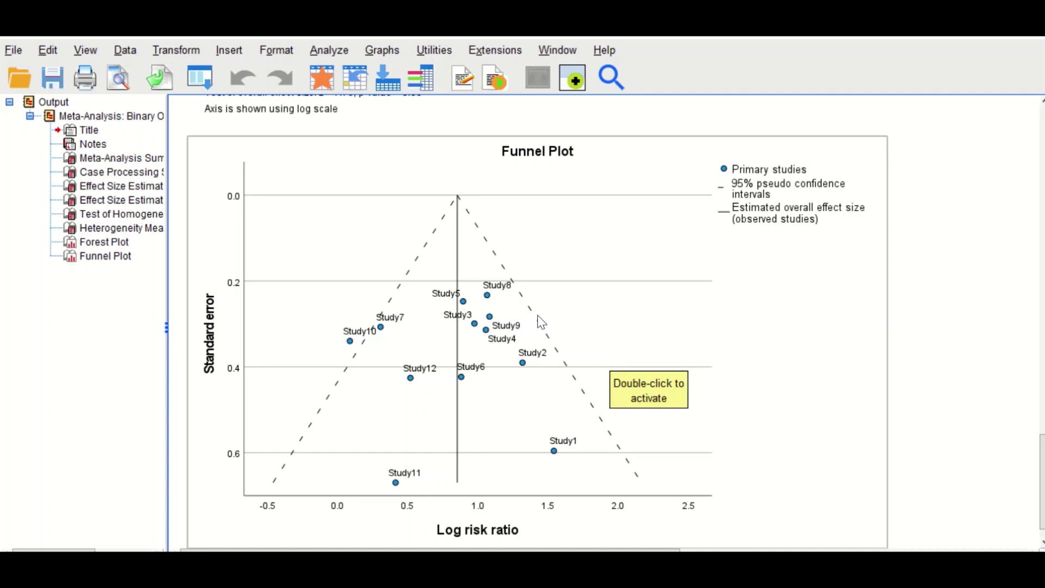
scroll(473, 483, down, 1)
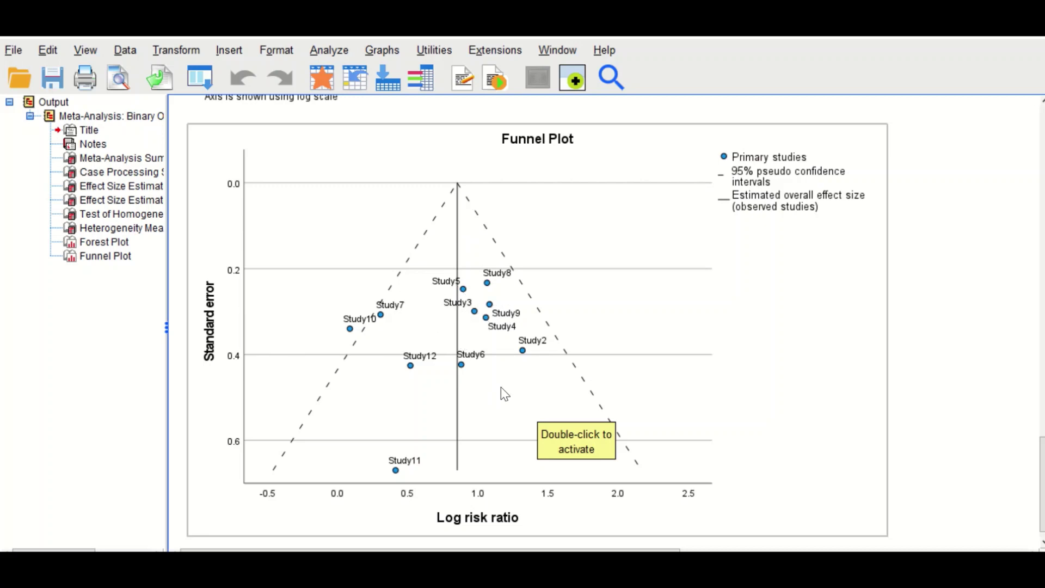
click(780, 361)
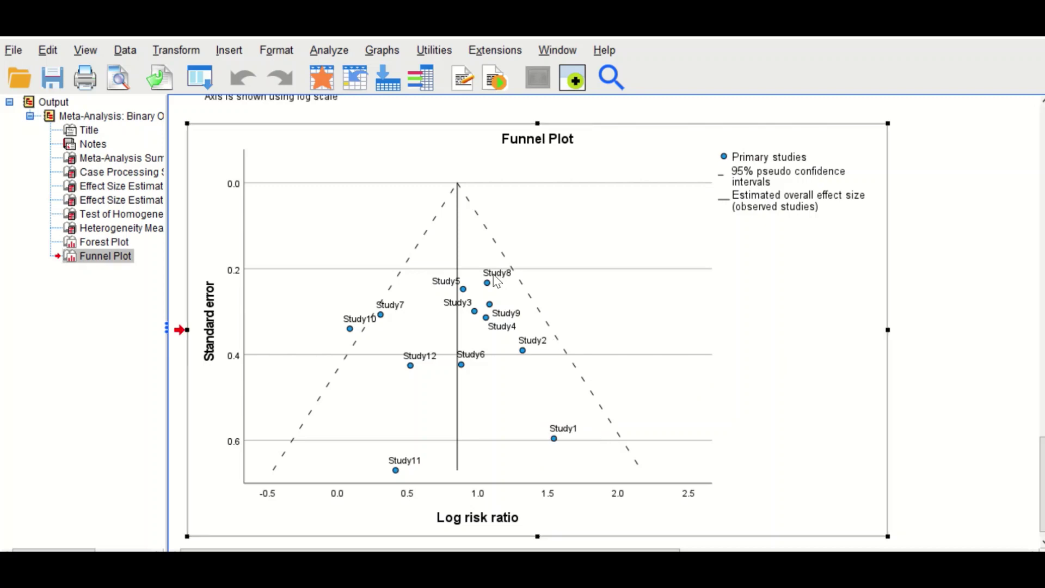